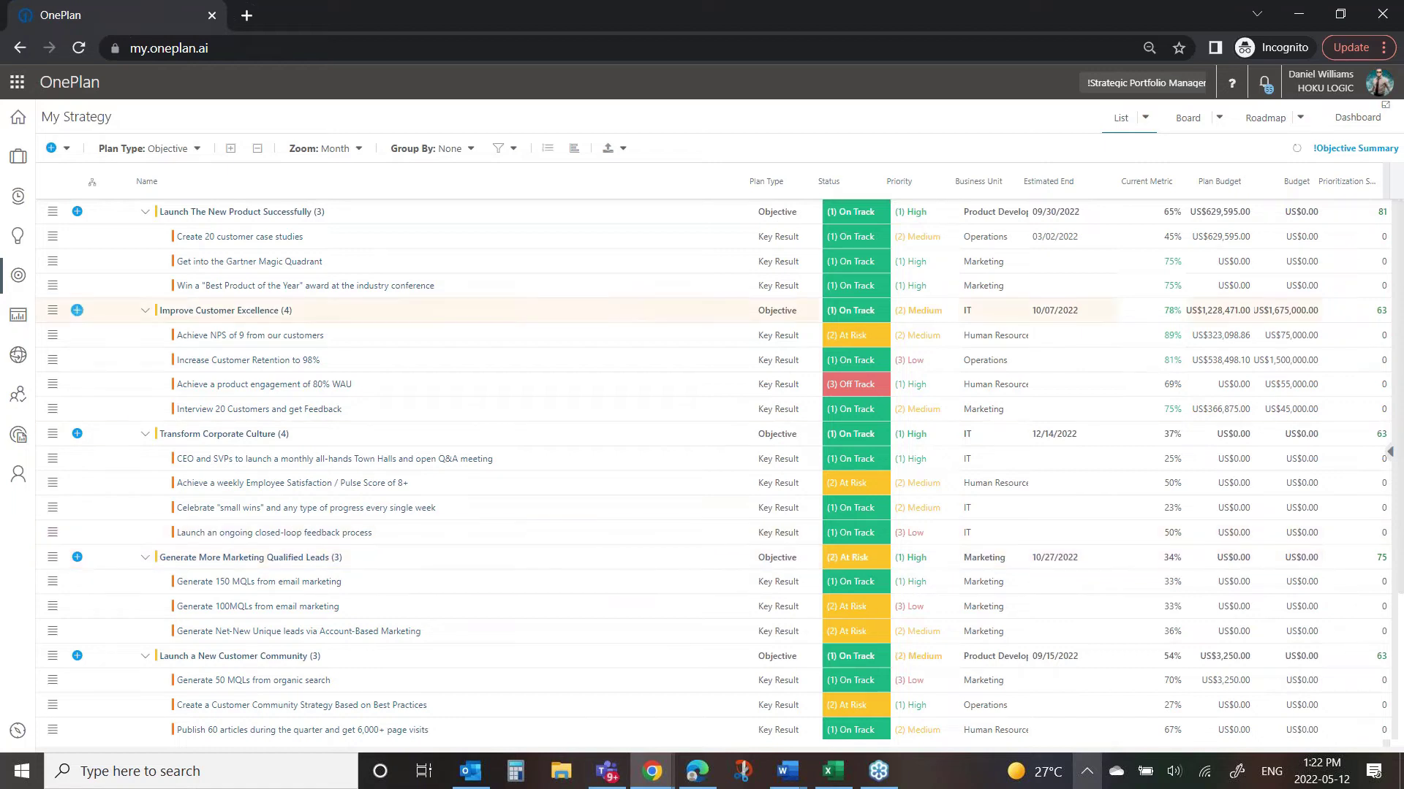
Examine the key result "Create 20 customer case studies", including its metrics and initiatives, and return to the strategy list
left_click(262, 240)
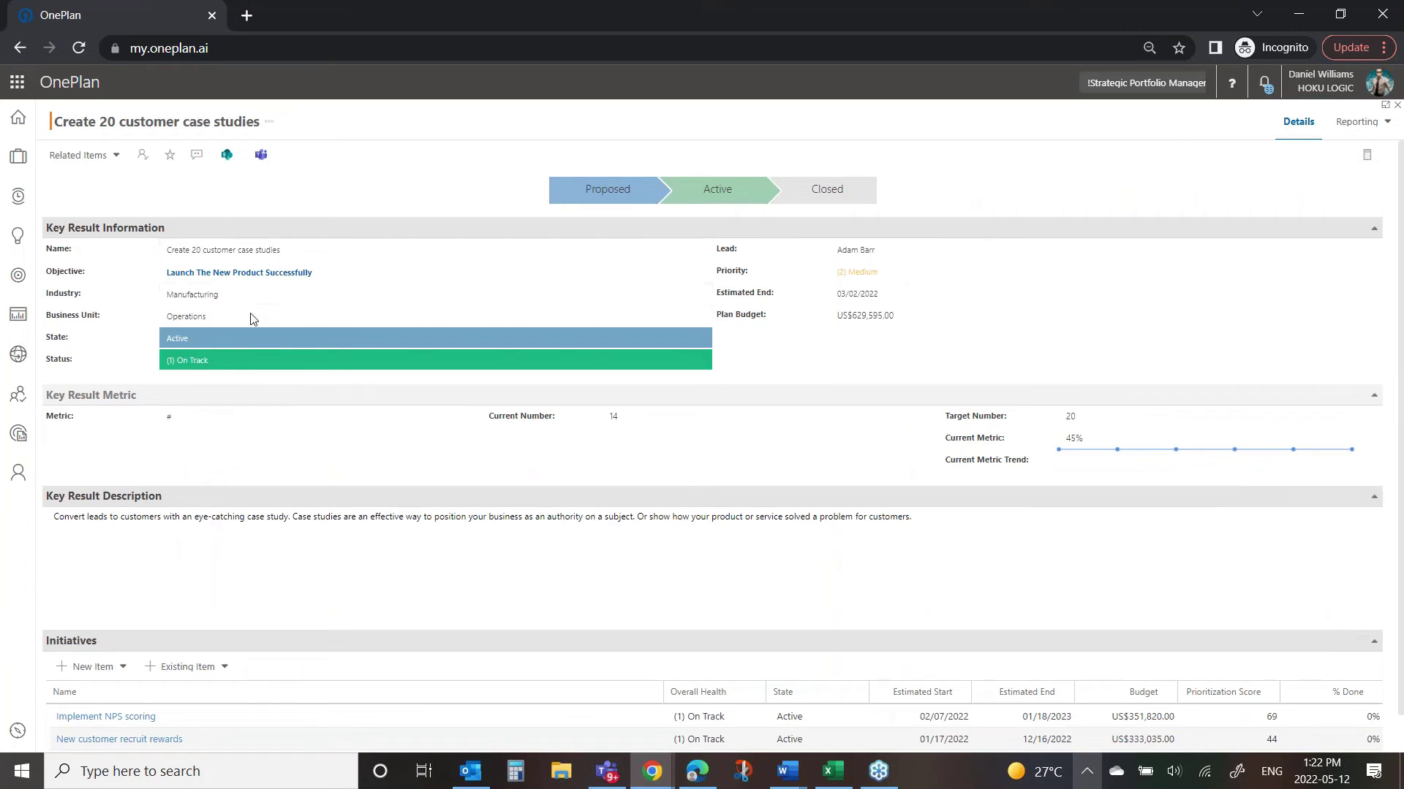
scroll(264, 580, "down", 1)
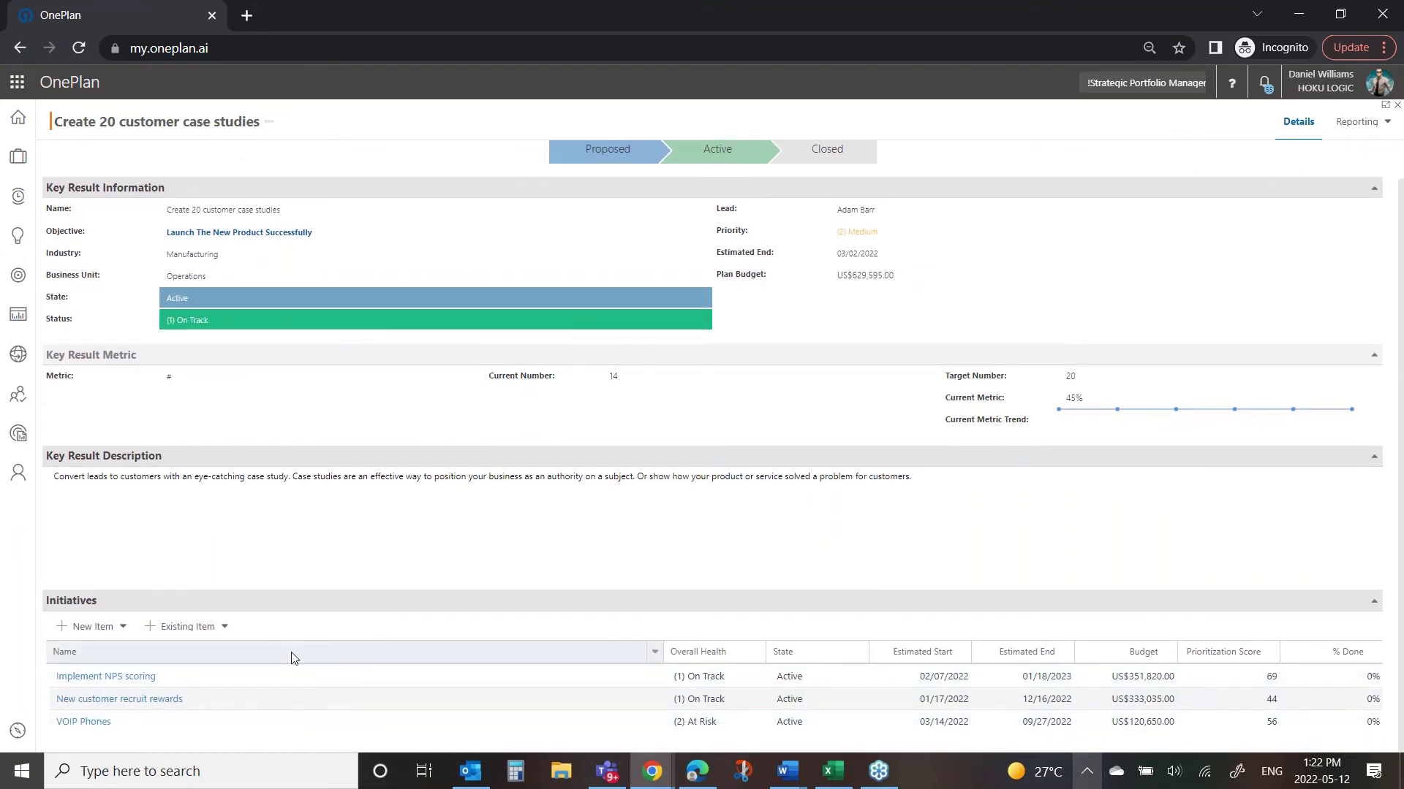
scroll(292, 651, "up", 1)
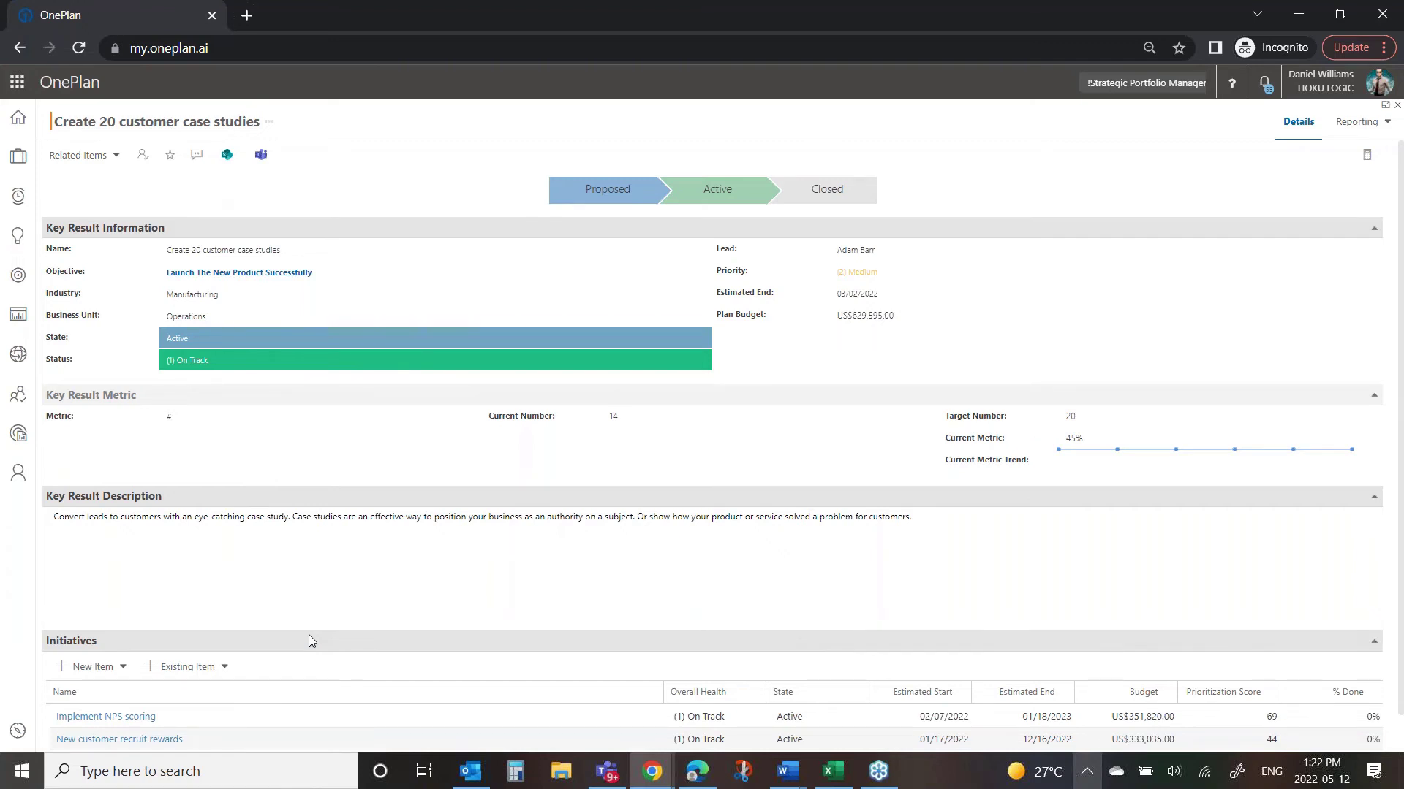
scroll(309, 635, "down", 1)
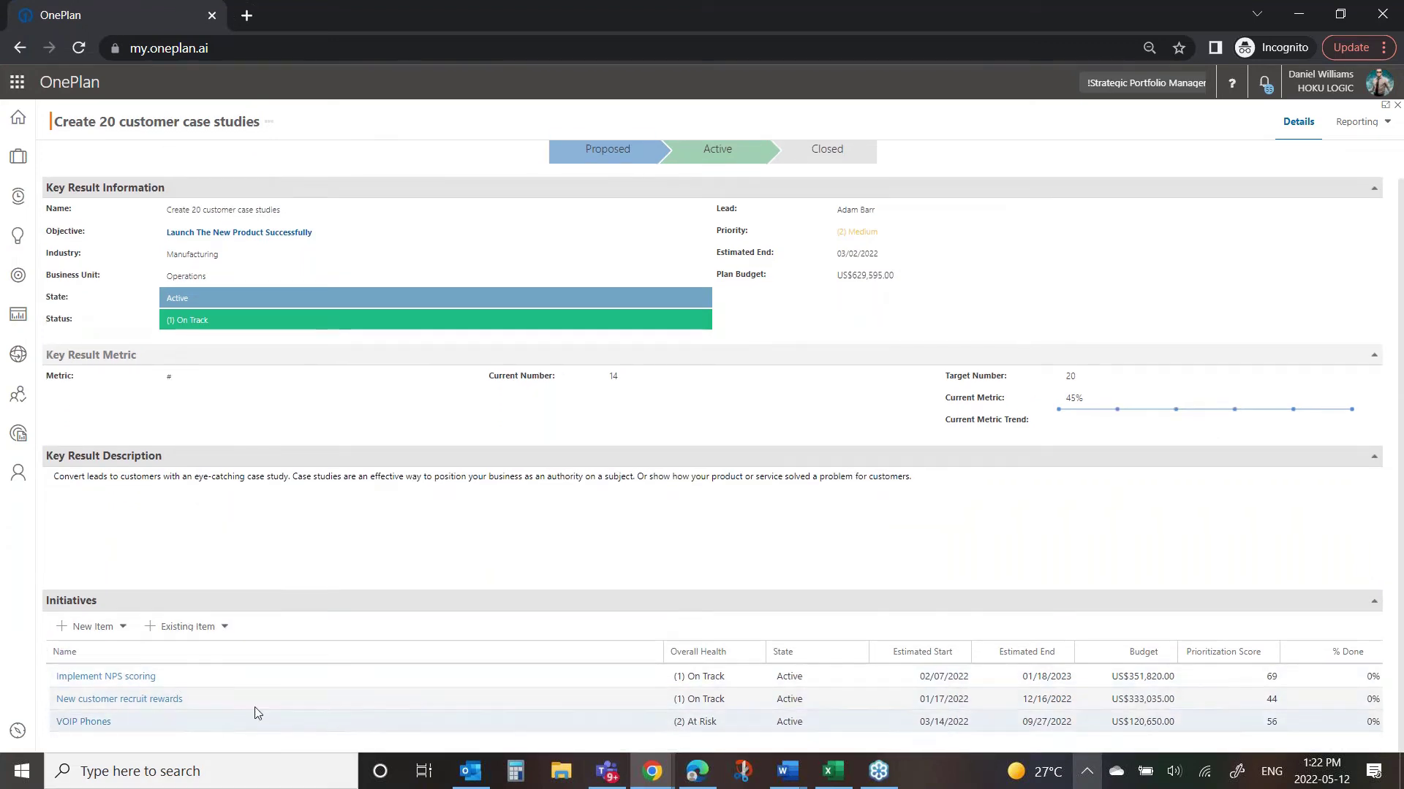
scroll(363, 556, "up", 1)
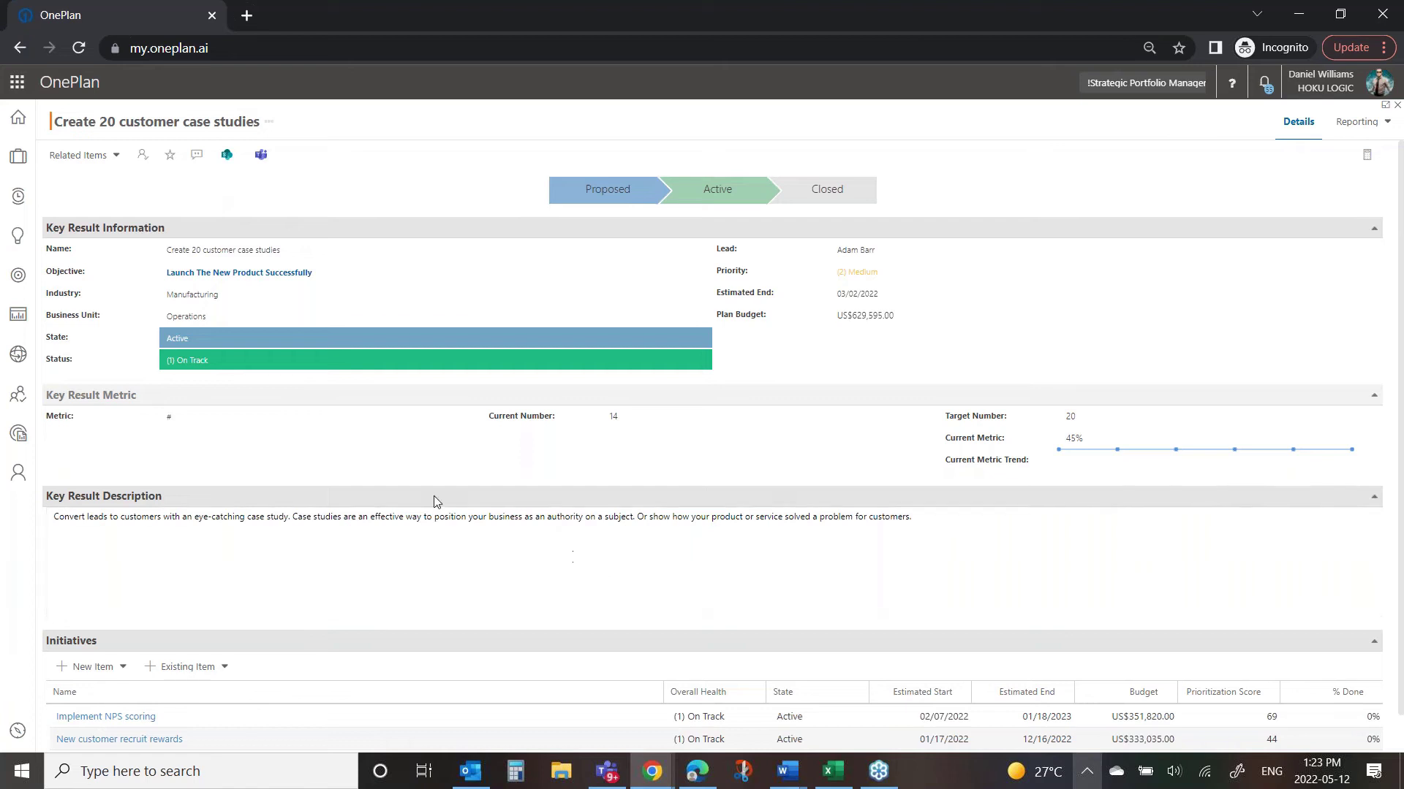
scroll(285, 705, "down", 1)
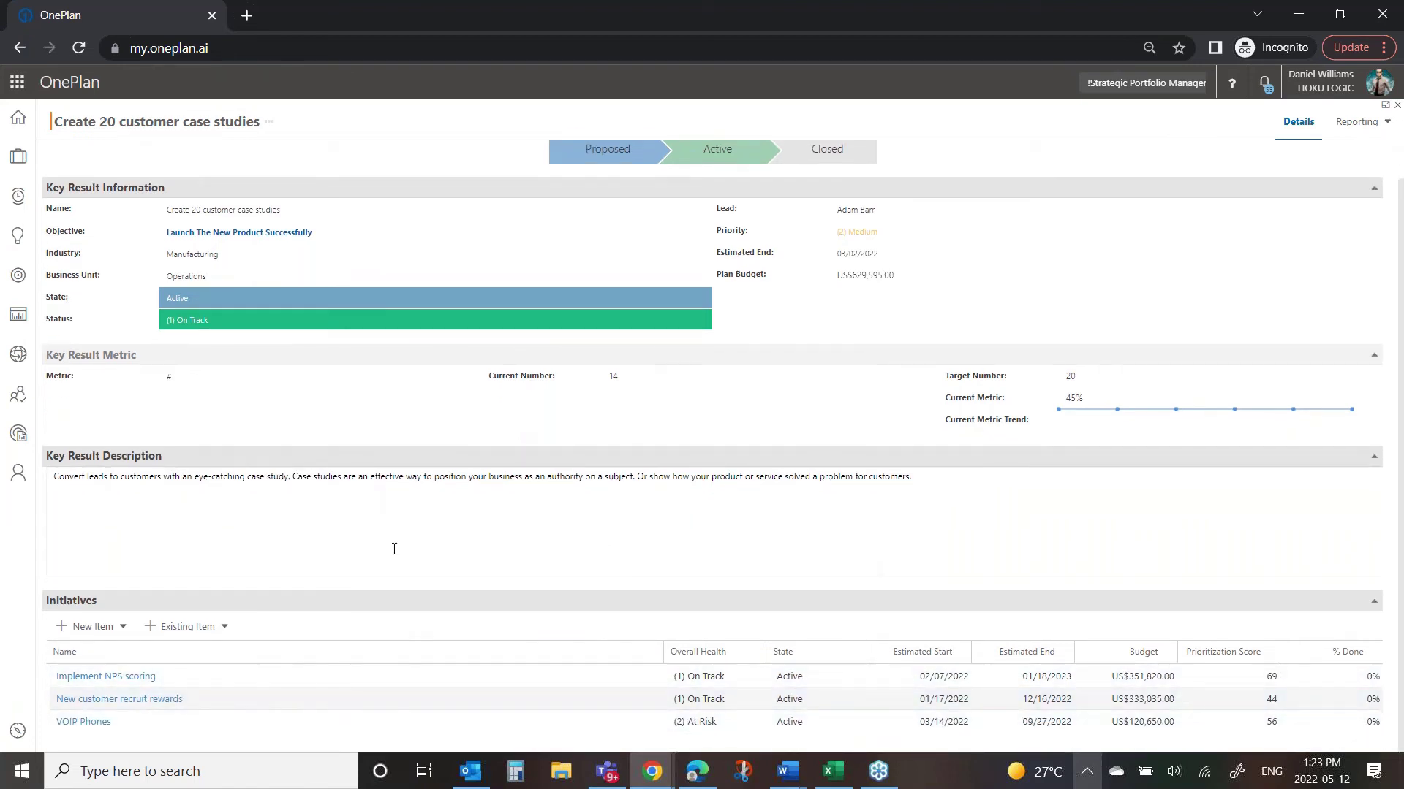
scroll(380, 468, "up", 1)
left_click(18, 275)
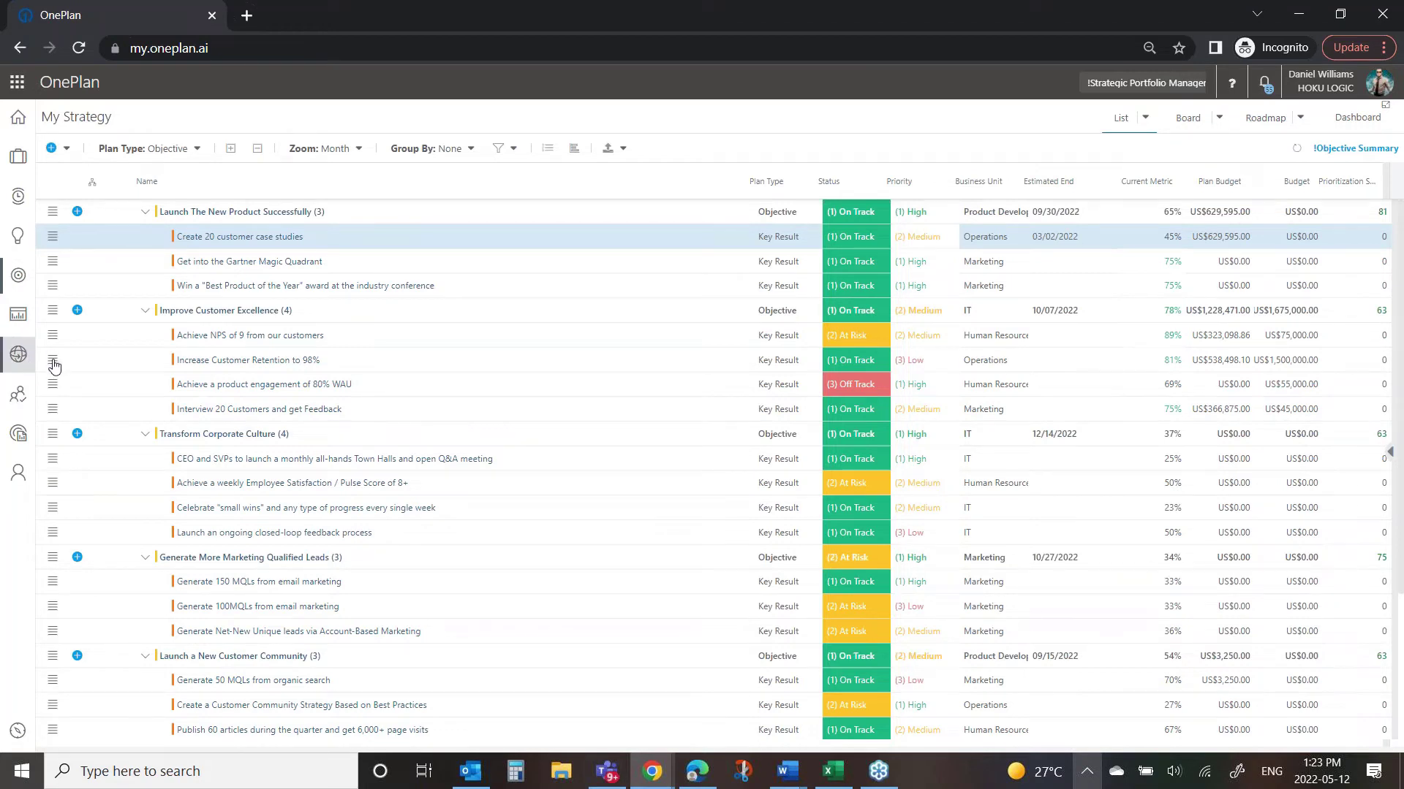
In My Enterprise Architecture, expand Current Architecture and examine the Account Sys RB #3.2 application's details
left_click(18, 354)
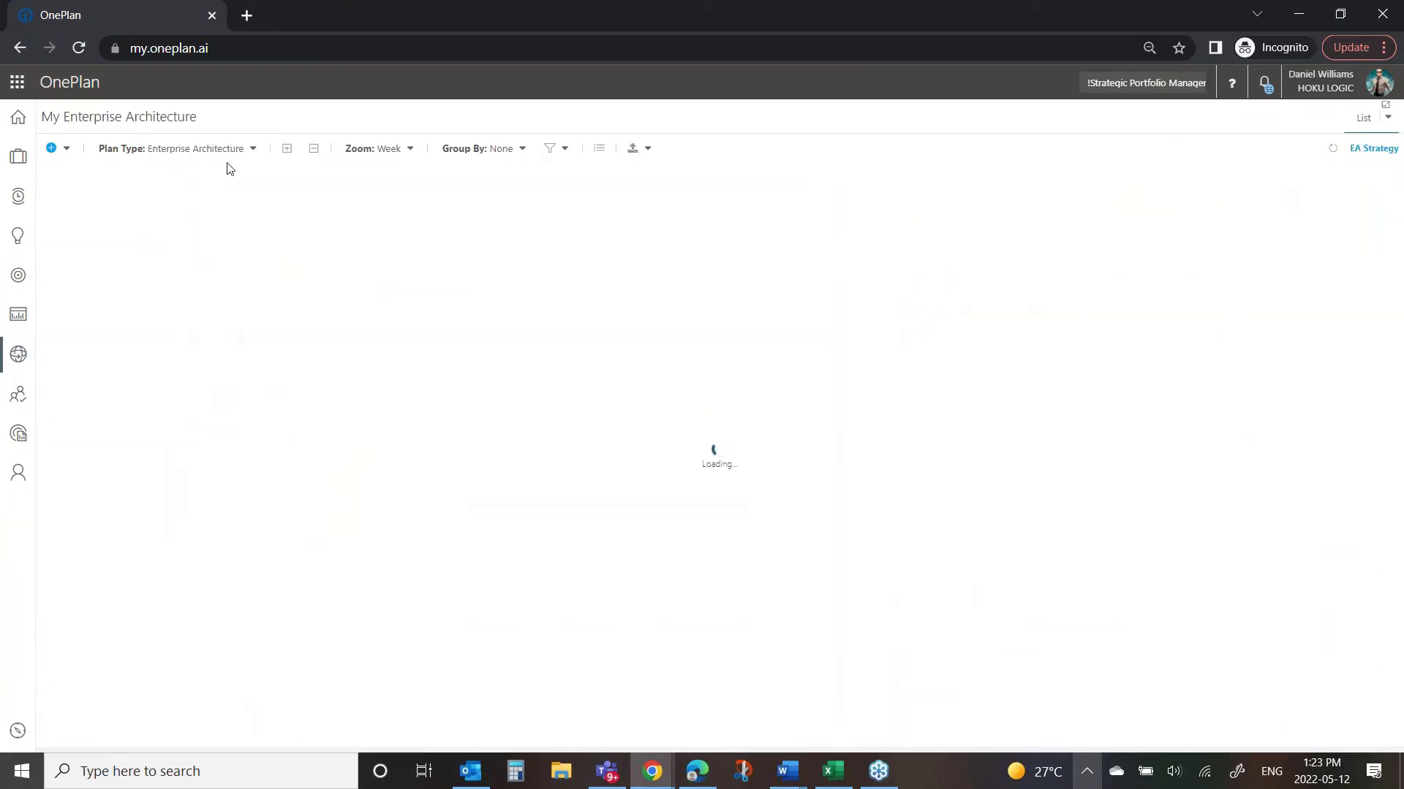
left_click(252, 150)
left_click(163, 261)
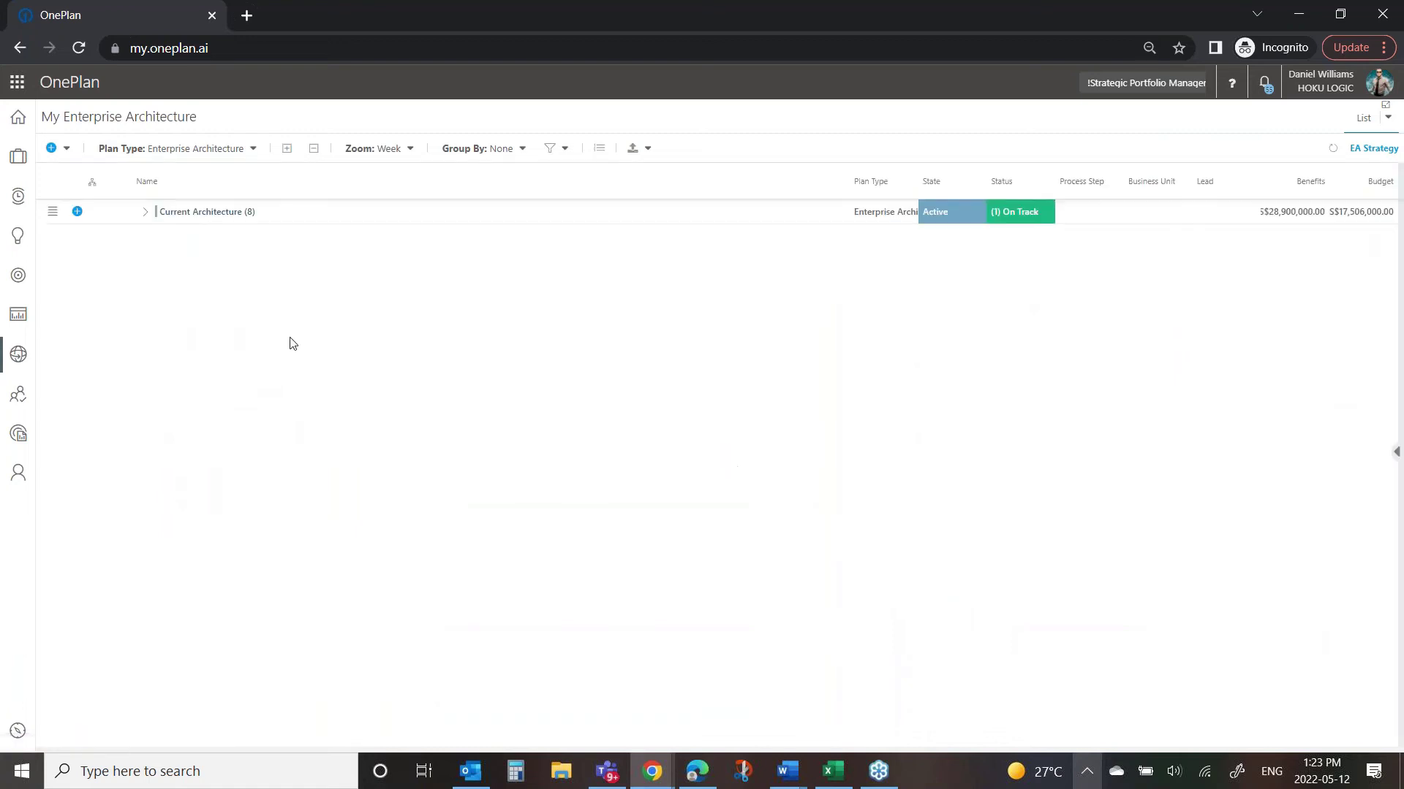
left_click(144, 213)
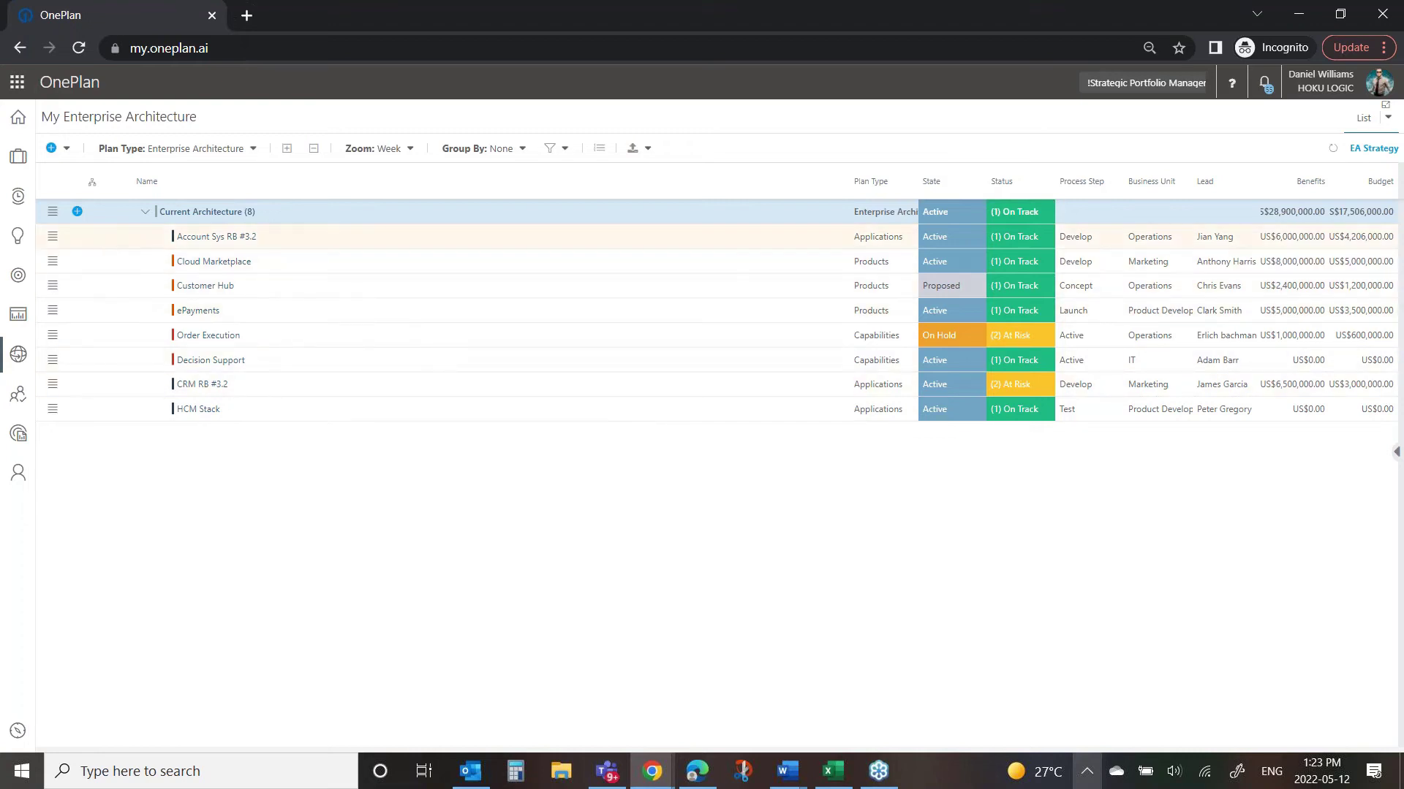
left_click(218, 239)
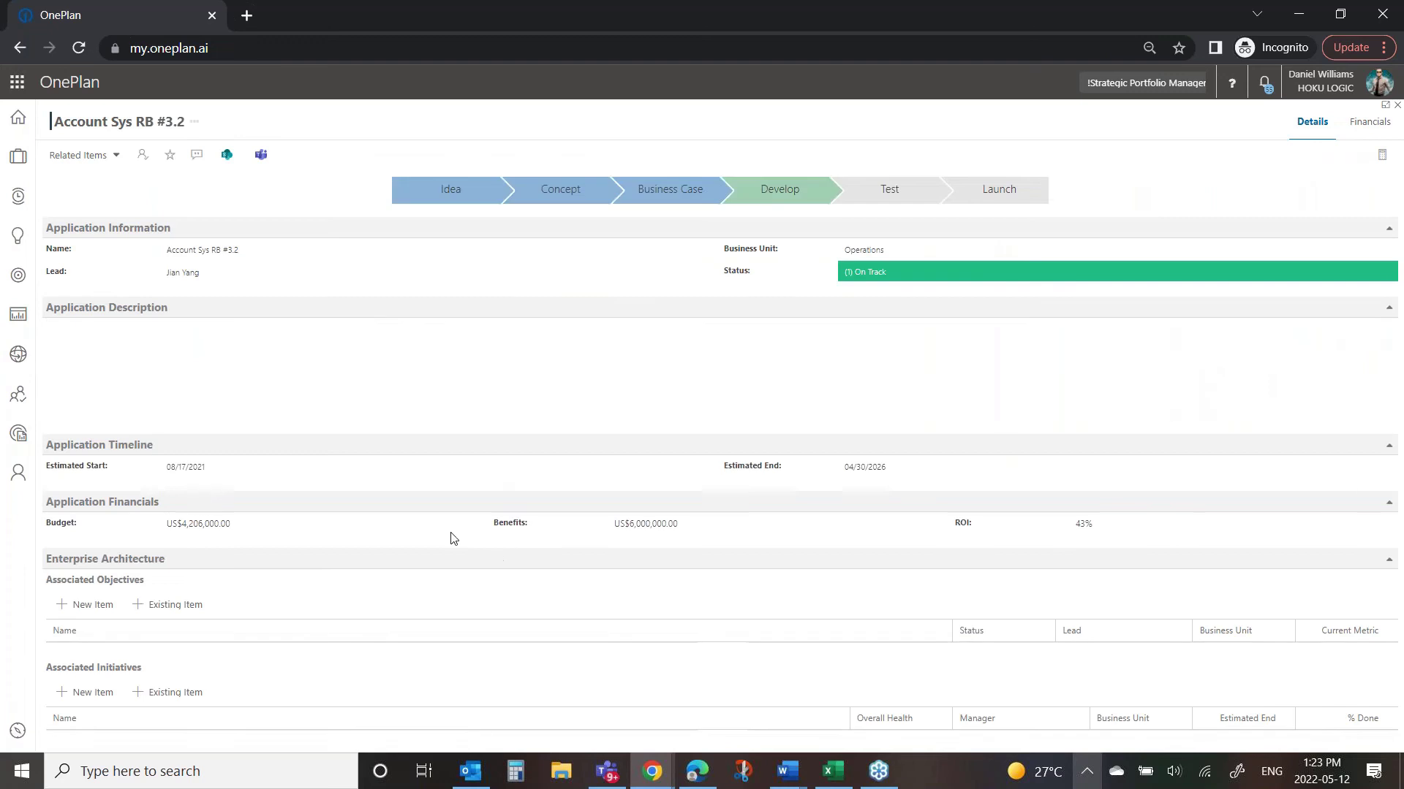
scroll(314, 355, "down", 2)
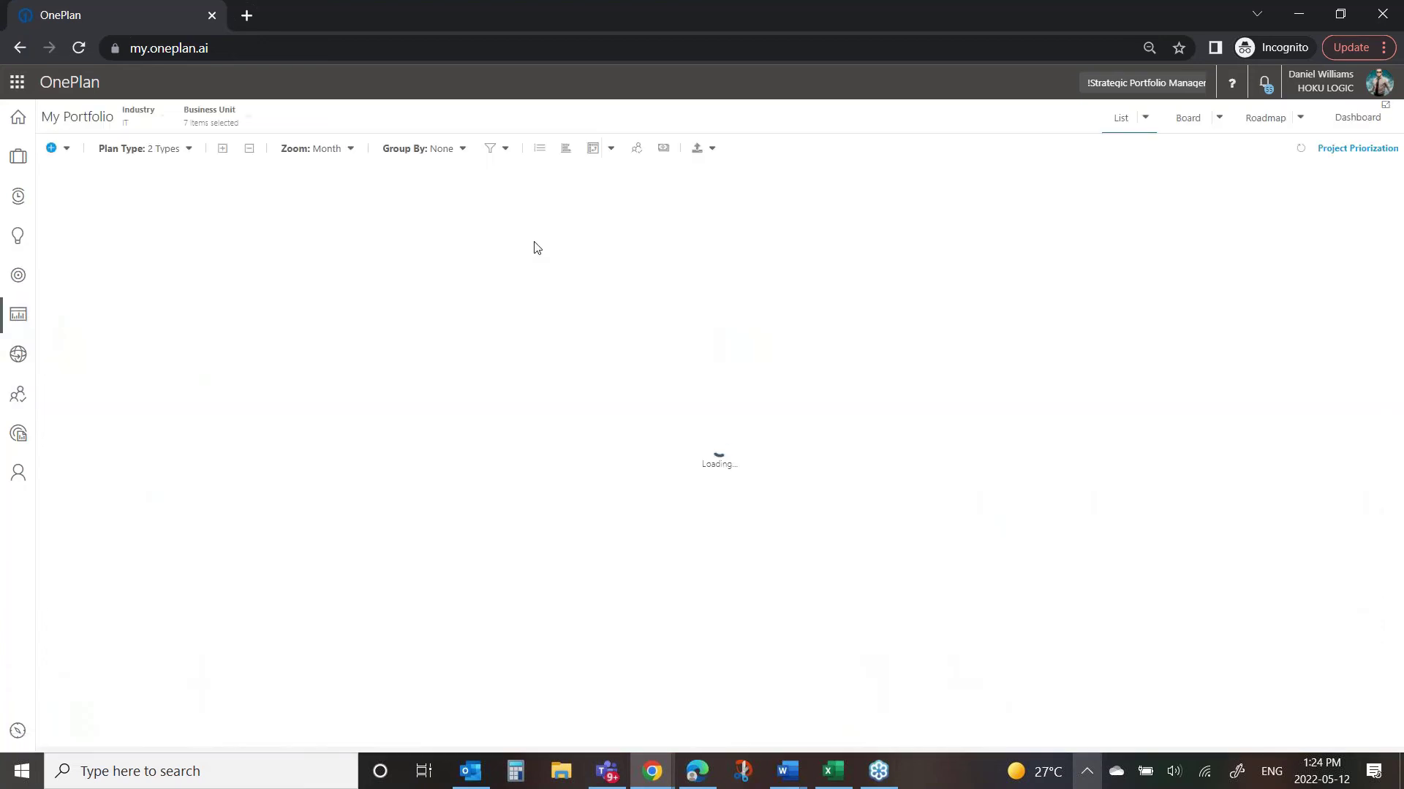
Expand the whole portfolio hierarchy in My Portfolio and view the details of the Support Customer using Mobile project
left_click(227, 149)
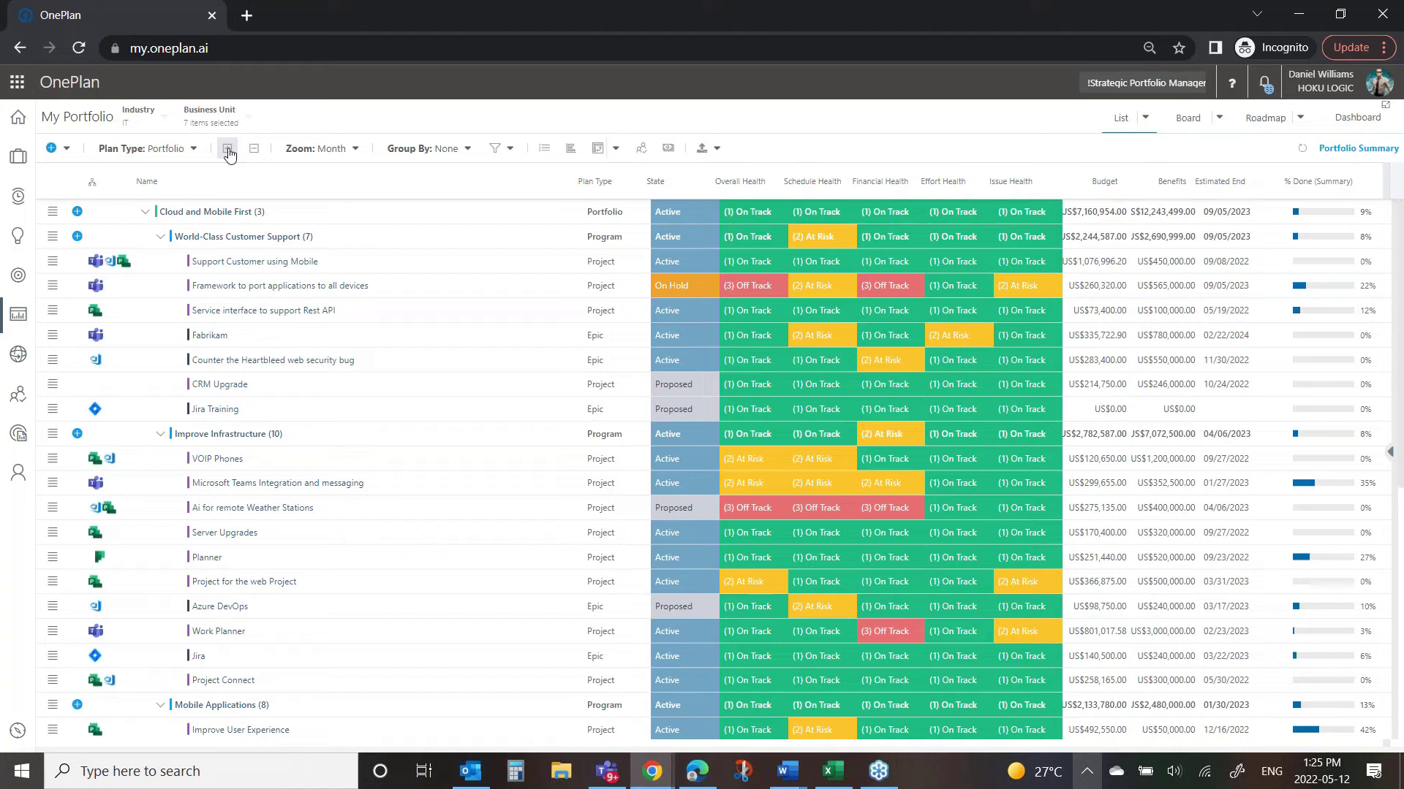
left_click(234, 262)
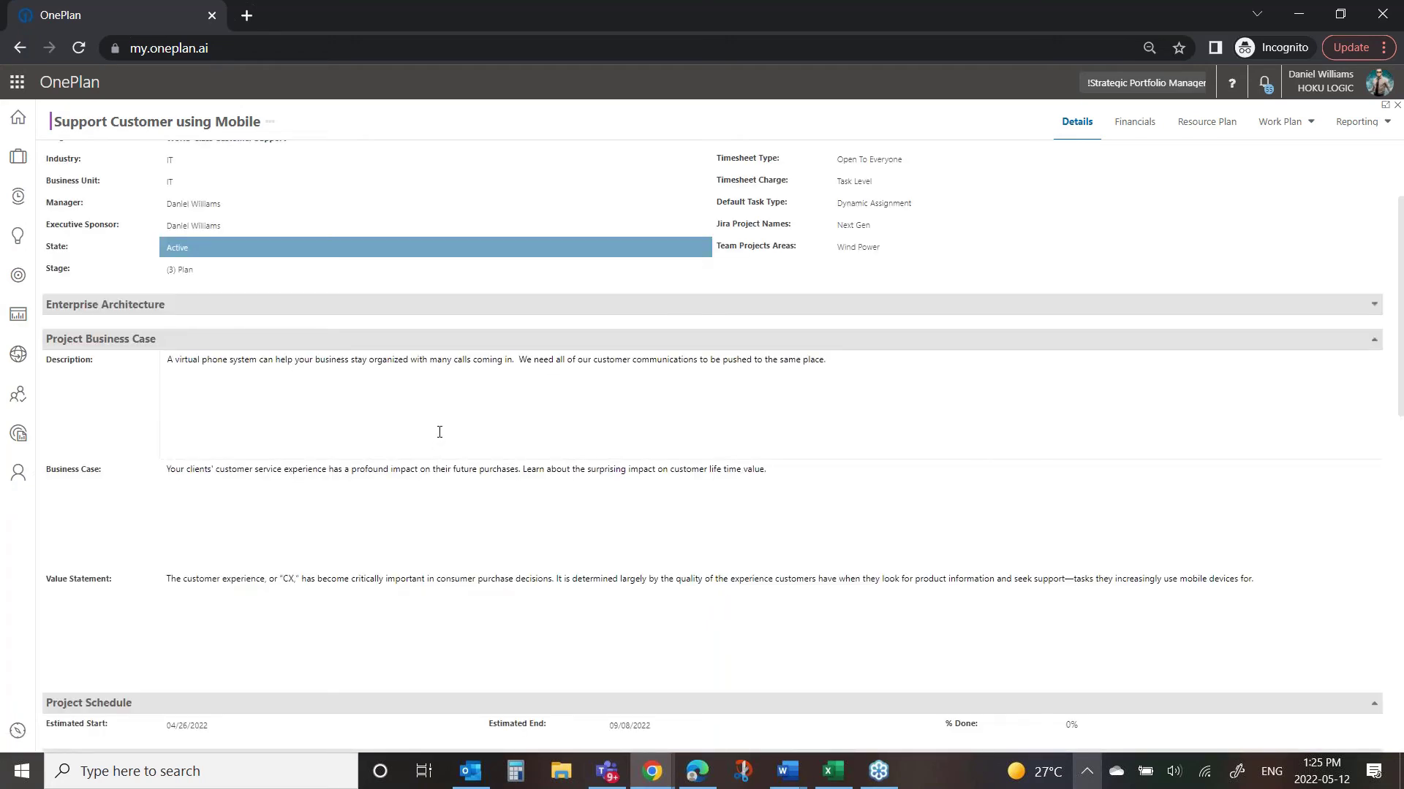
scroll(439, 432, "up", 2)
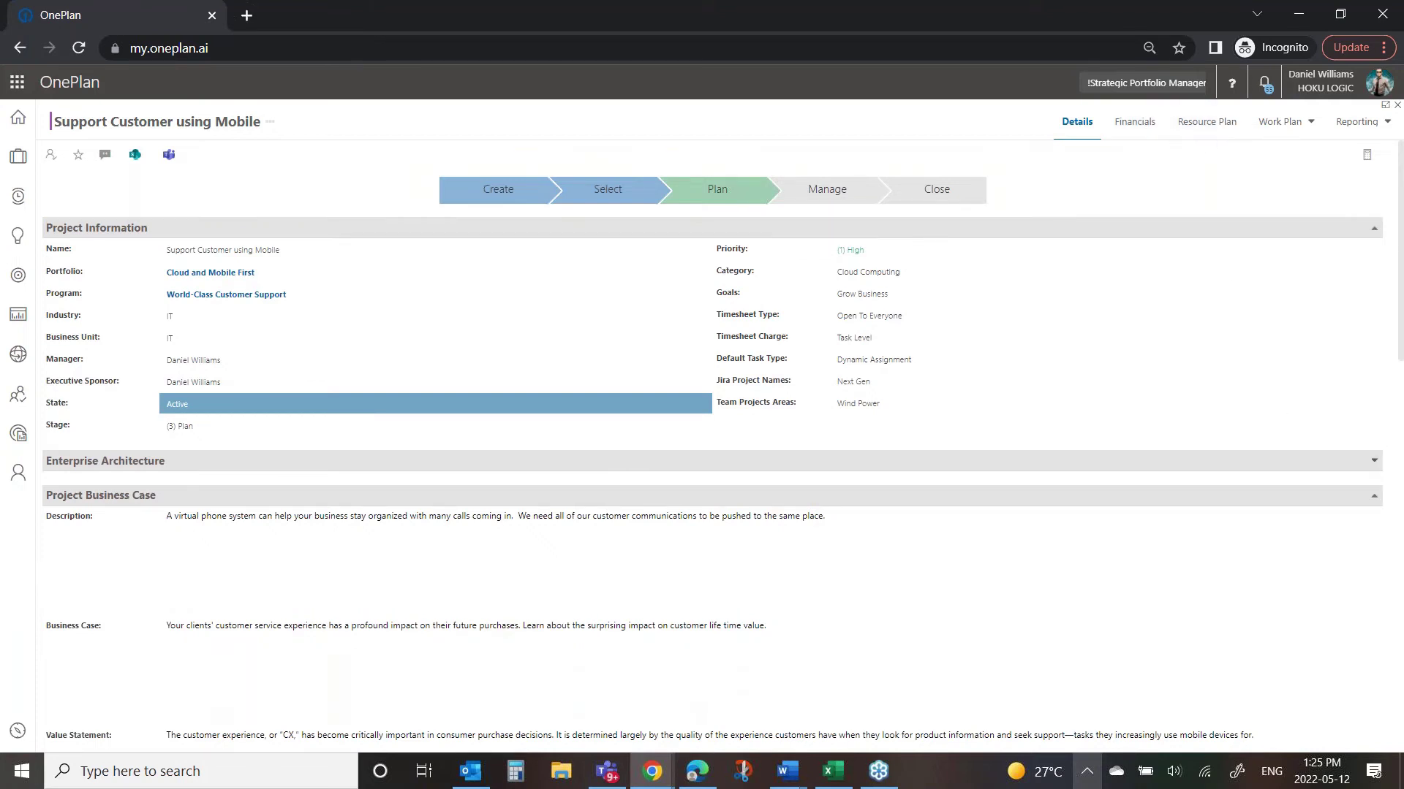
Expand the project's Enterprise Architecture section and examine its associated objectives, results, applications and products
left_click(1372, 461)
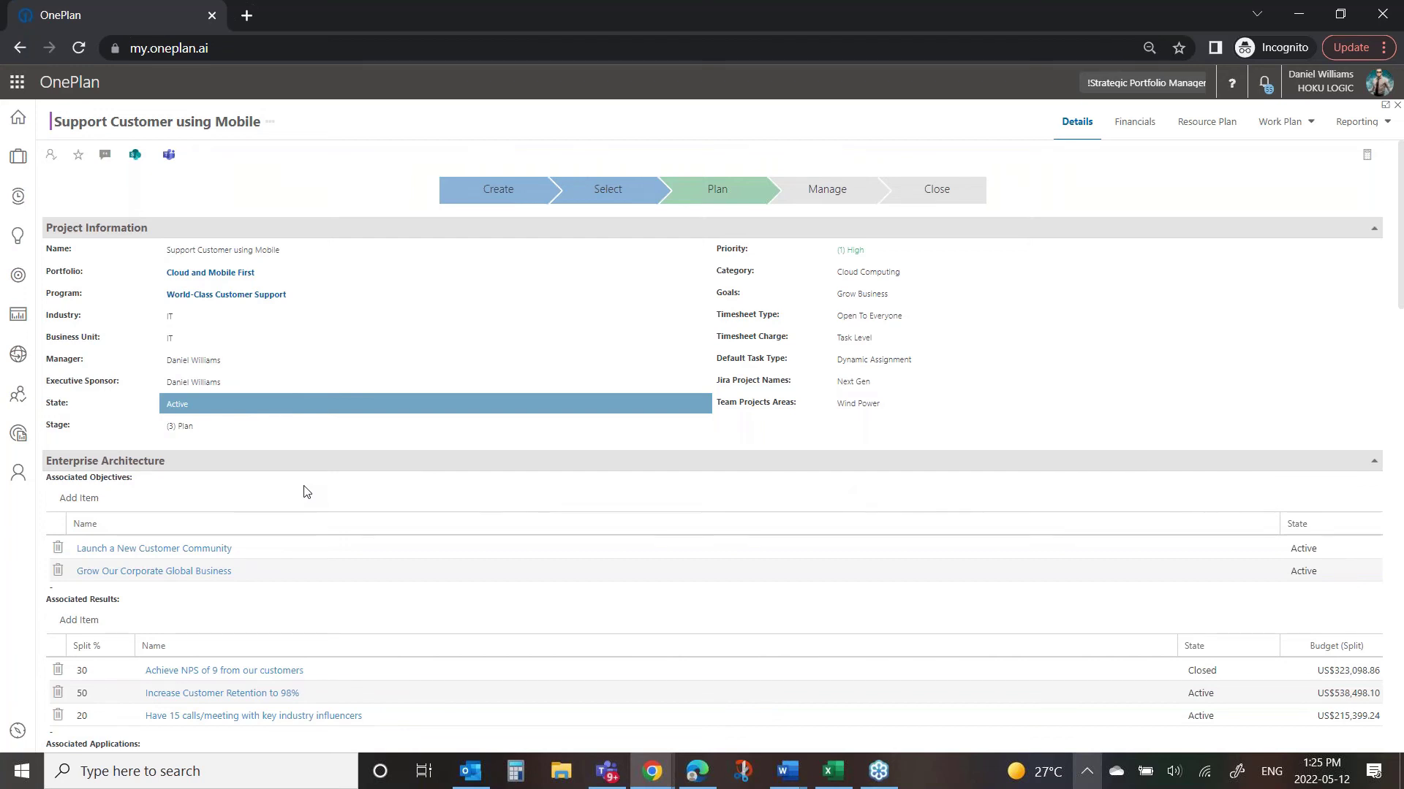
scroll(304, 490, "down", 2)
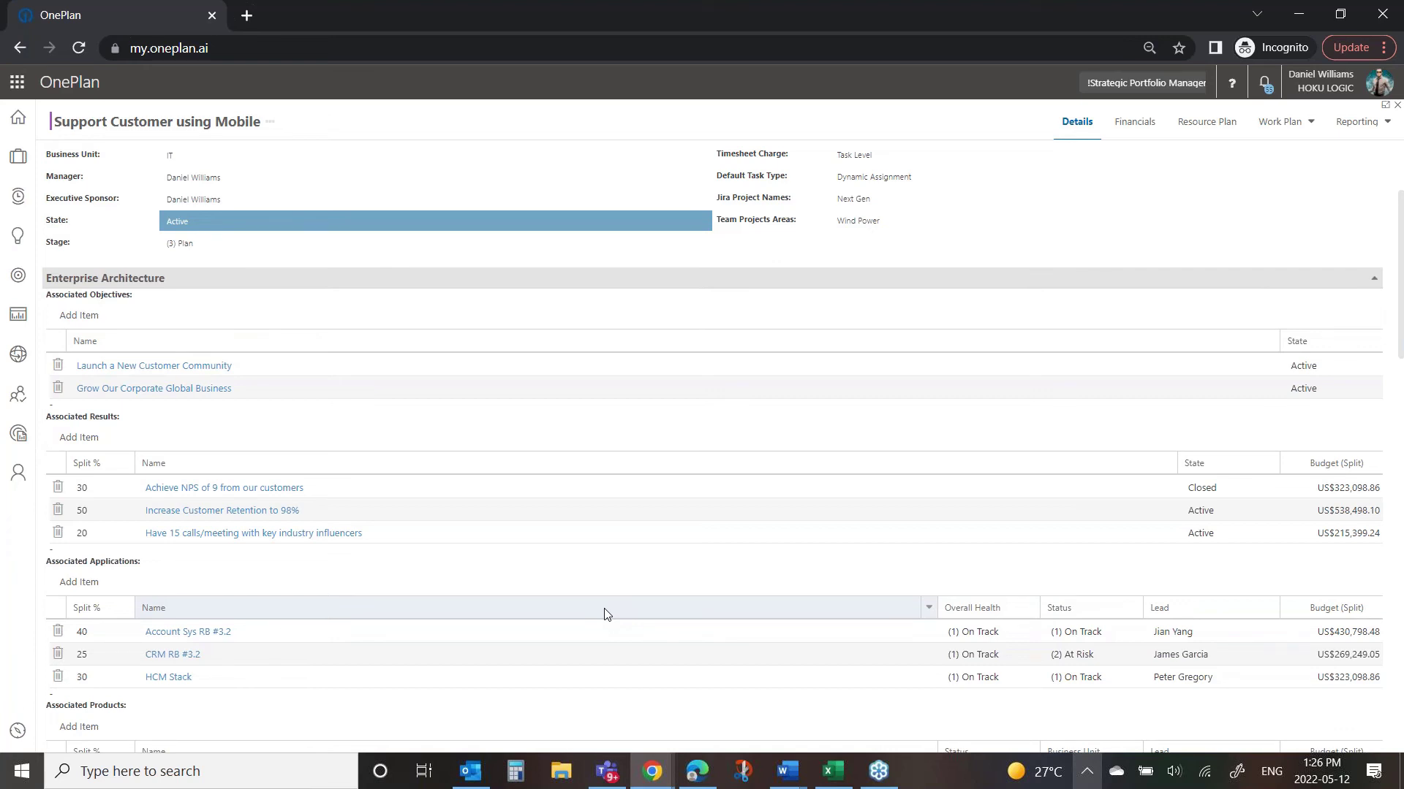
scroll(120, 542, "down", 1)
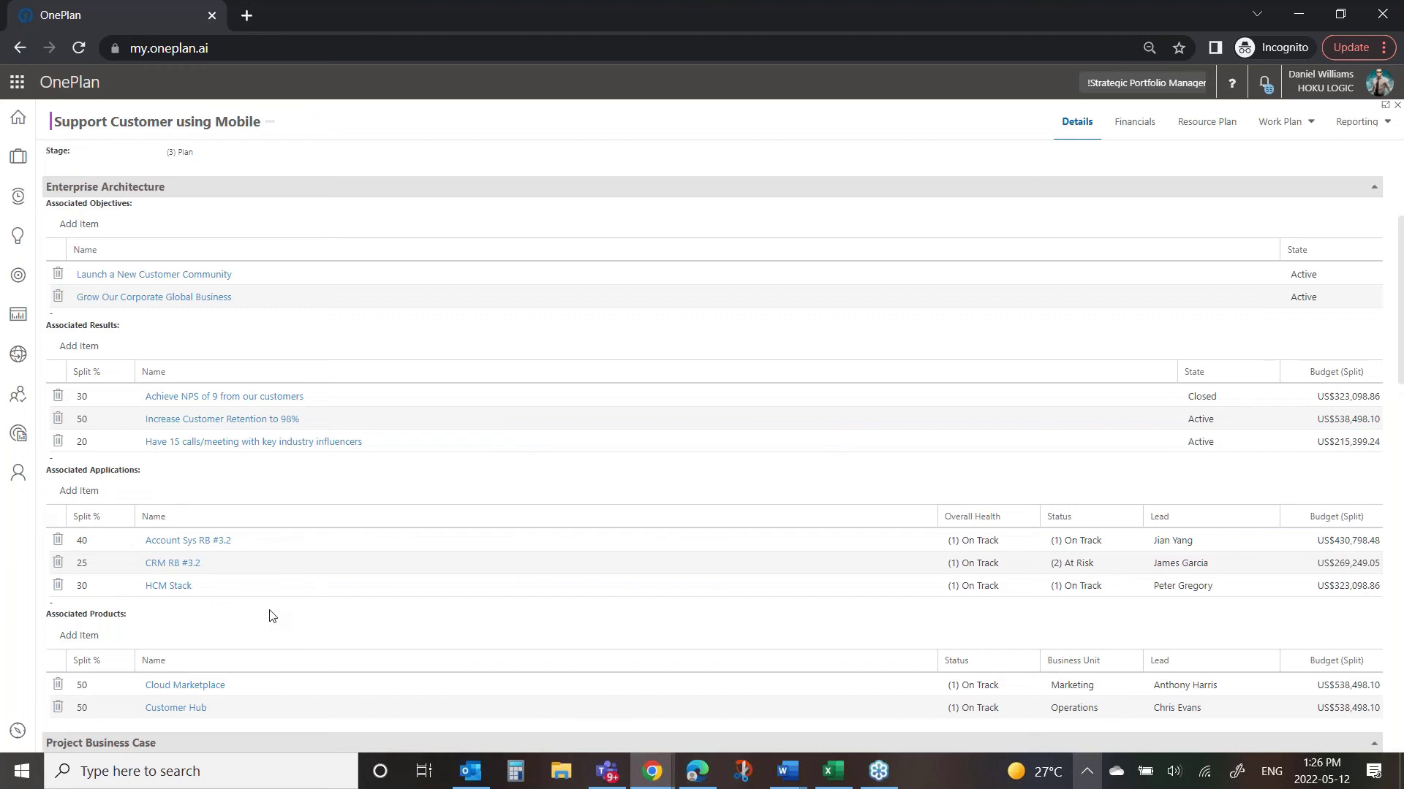
scroll(270, 616, "down", 2)
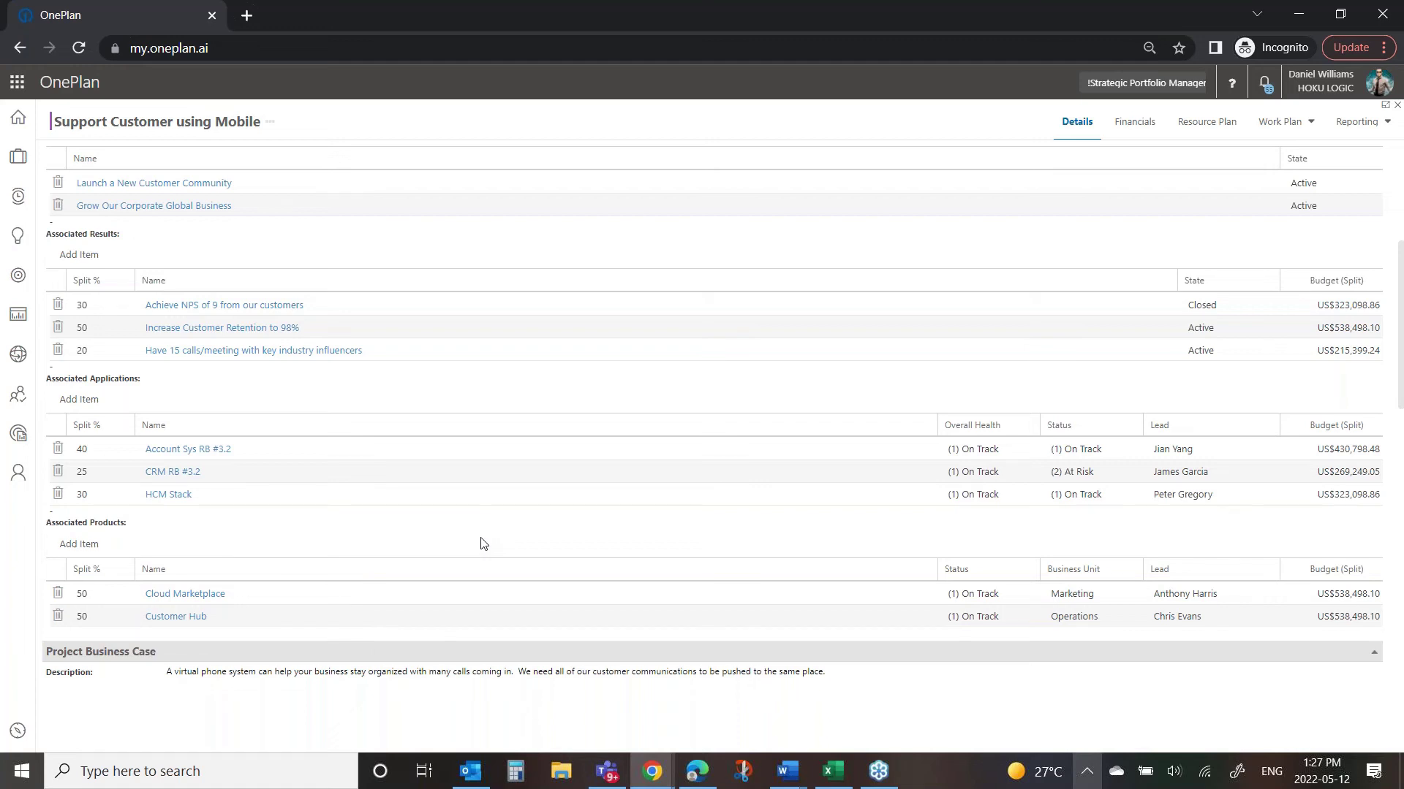
scroll(480, 543, "up", 10)
Show My Portfolio in the "Project Priorization w/Apps and Objectives" view and widen the Associated Applications and Associated Objectives columns
left_click(18, 315)
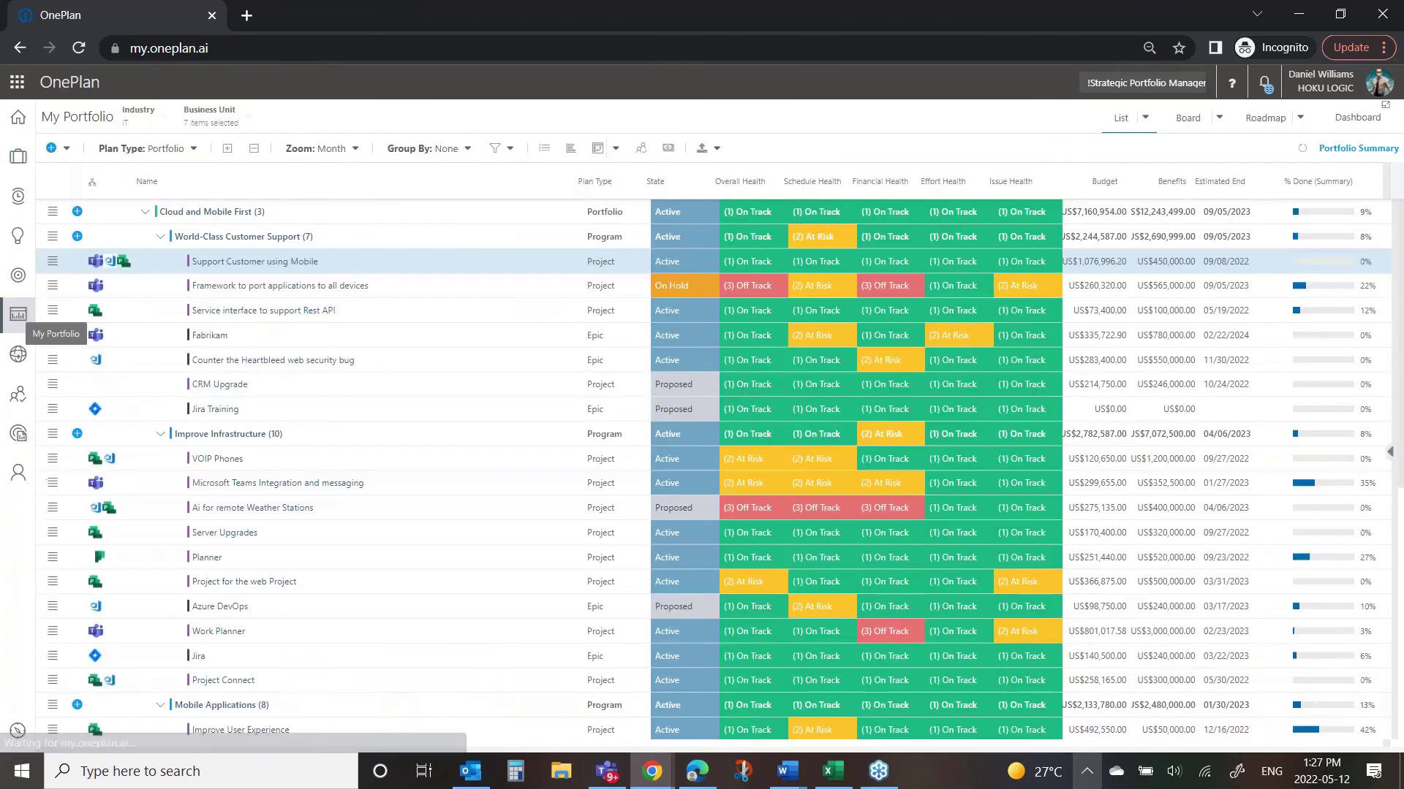
left_click(1146, 118)
left_click(1216, 394)
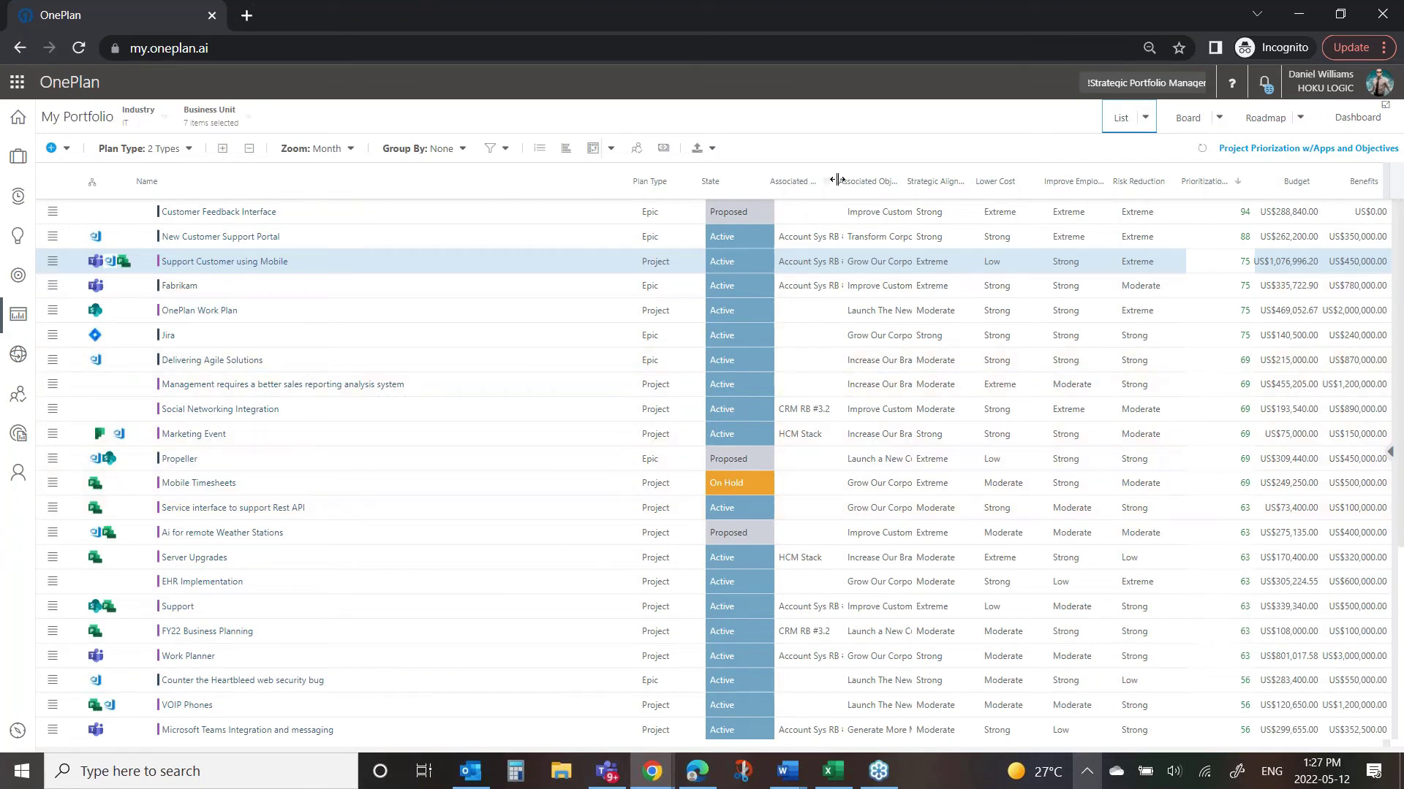
left_click_drag(837, 180, 1039, 184)
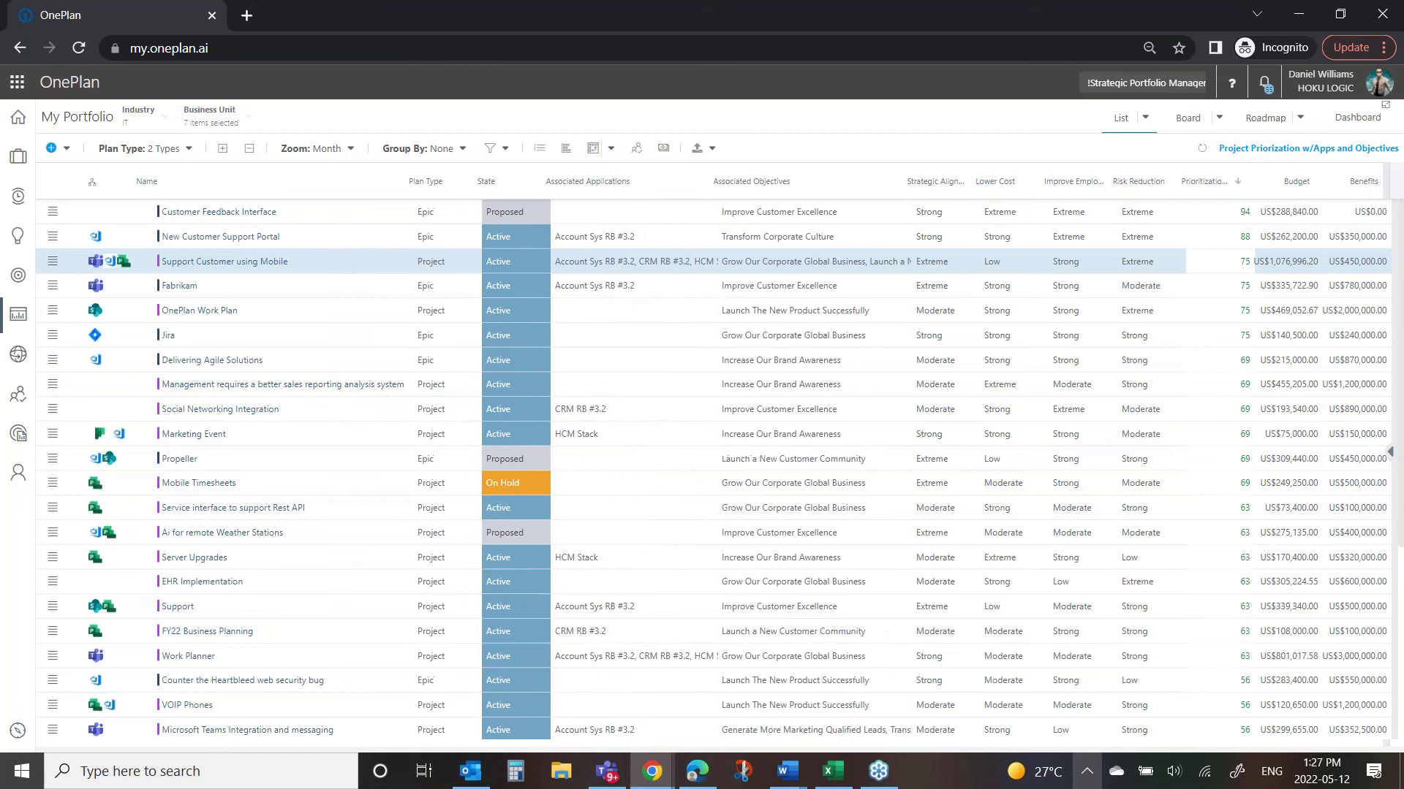
left_click_drag(902, 181, 894, 180)
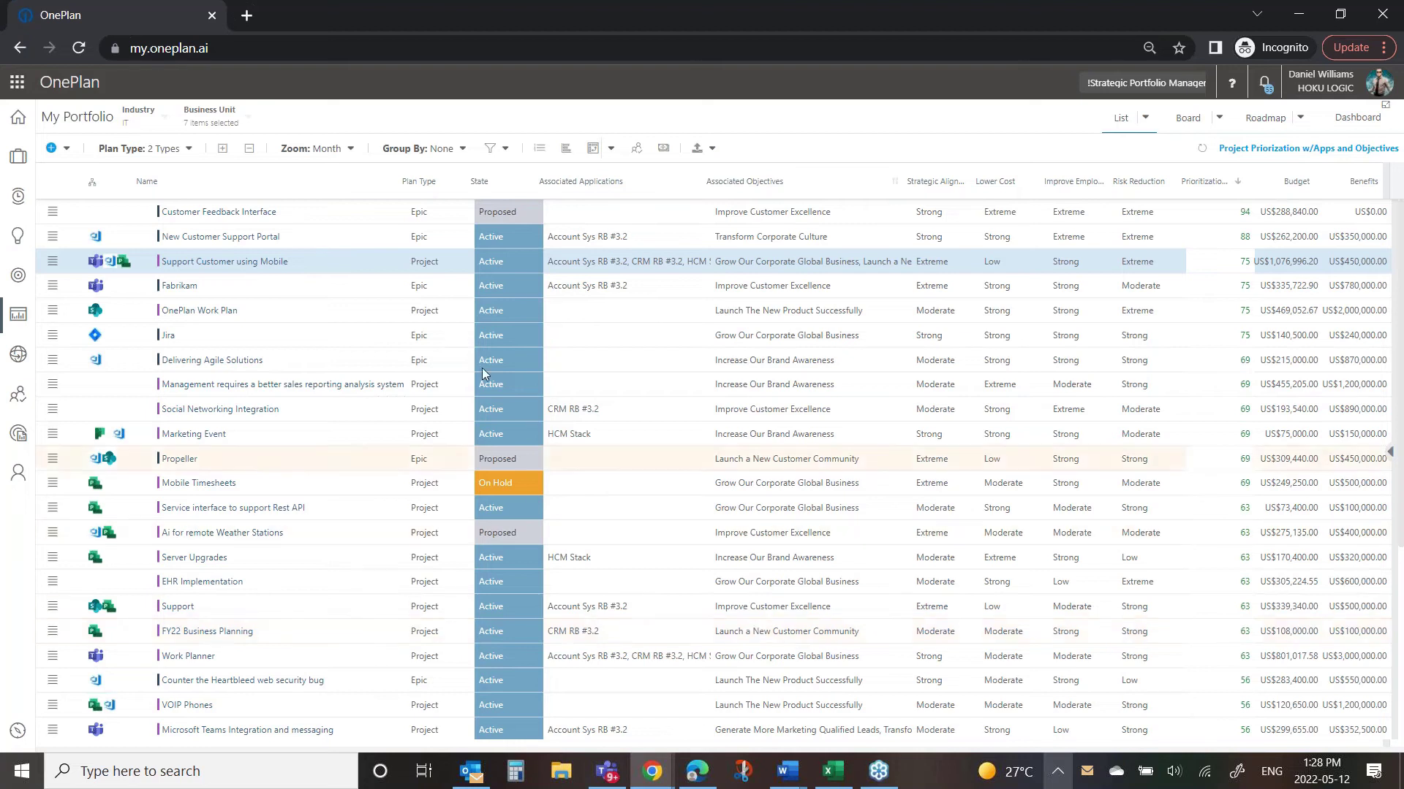
Filter the portfolio by the associated result "Achieve a product engagement of 80% WAU"
left_click(506, 150)
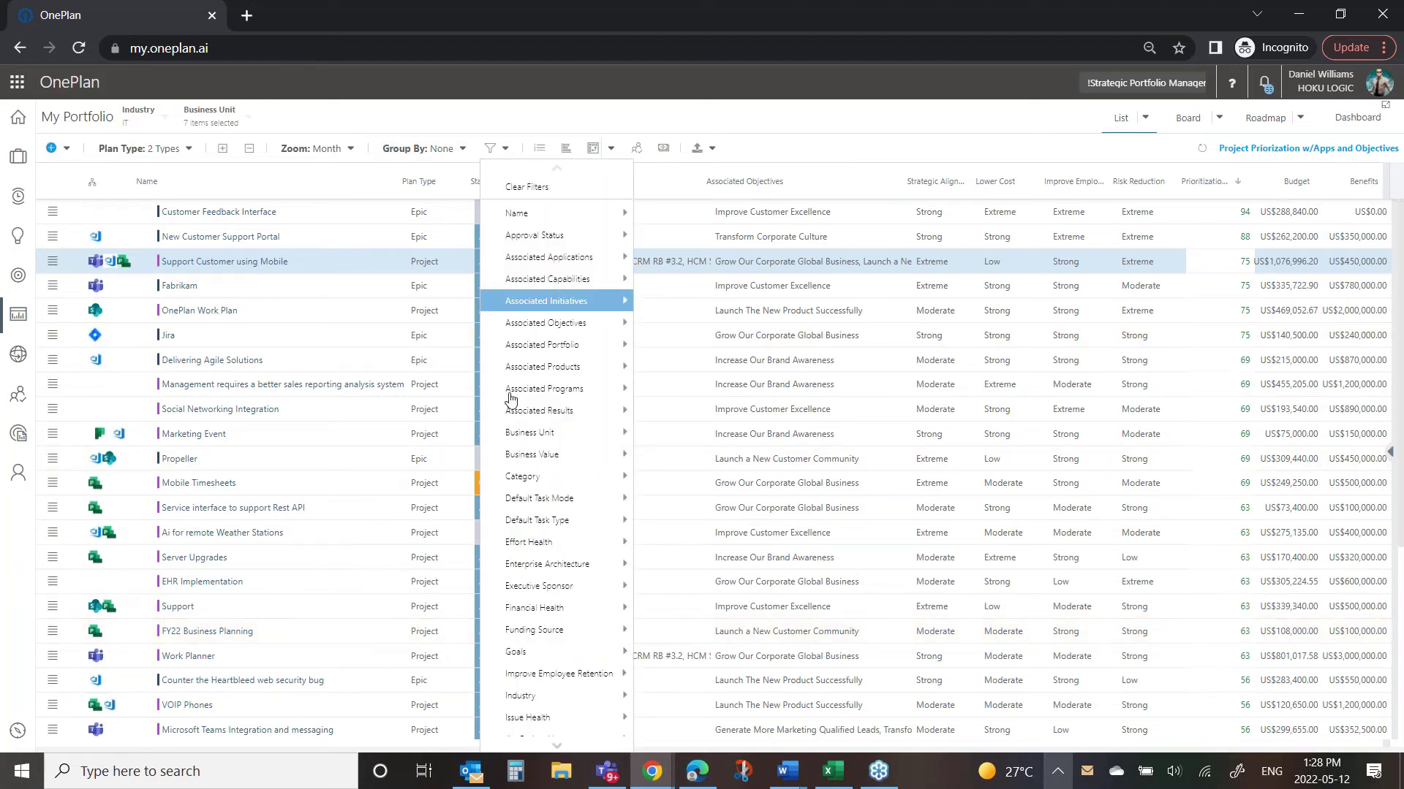
mouse_move(552, 412)
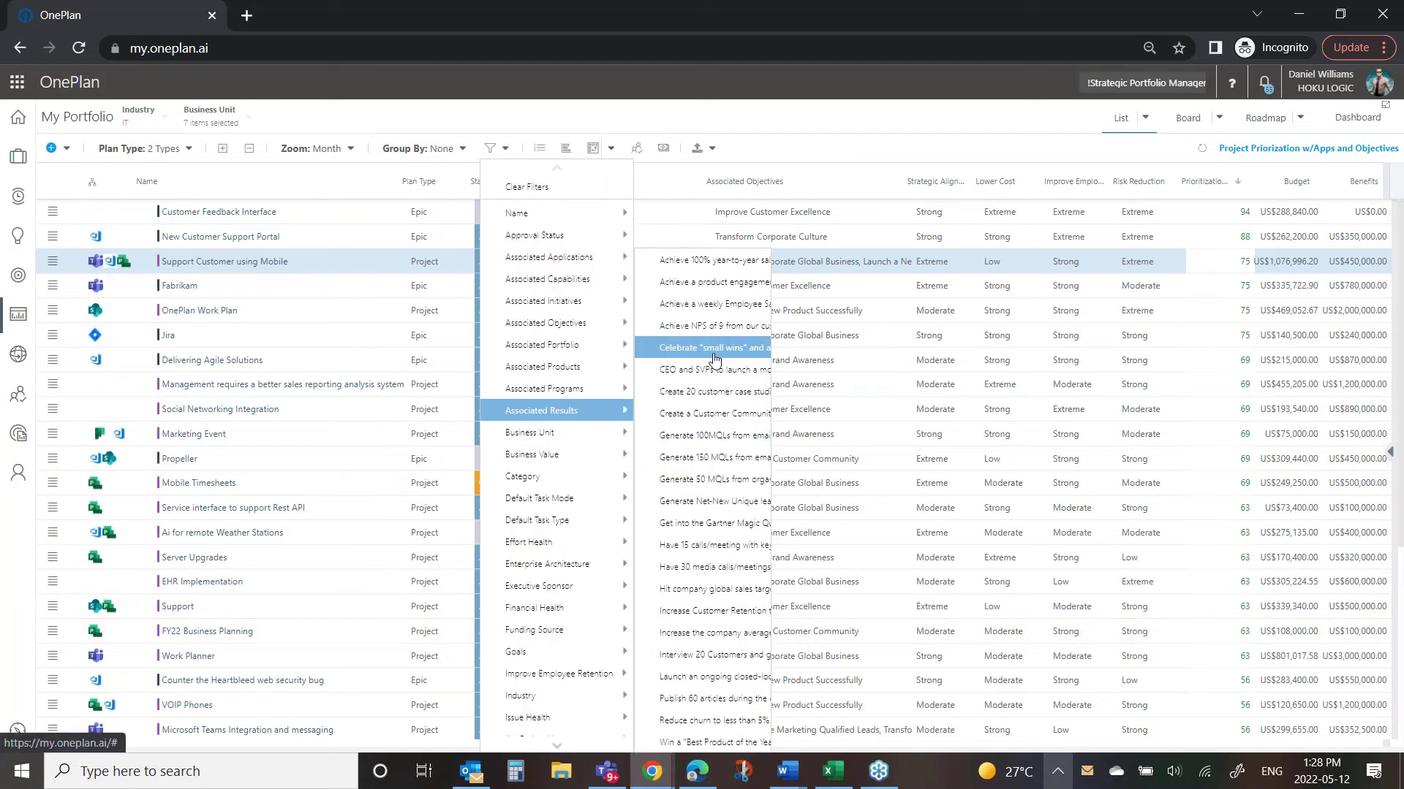
left_click(731, 288)
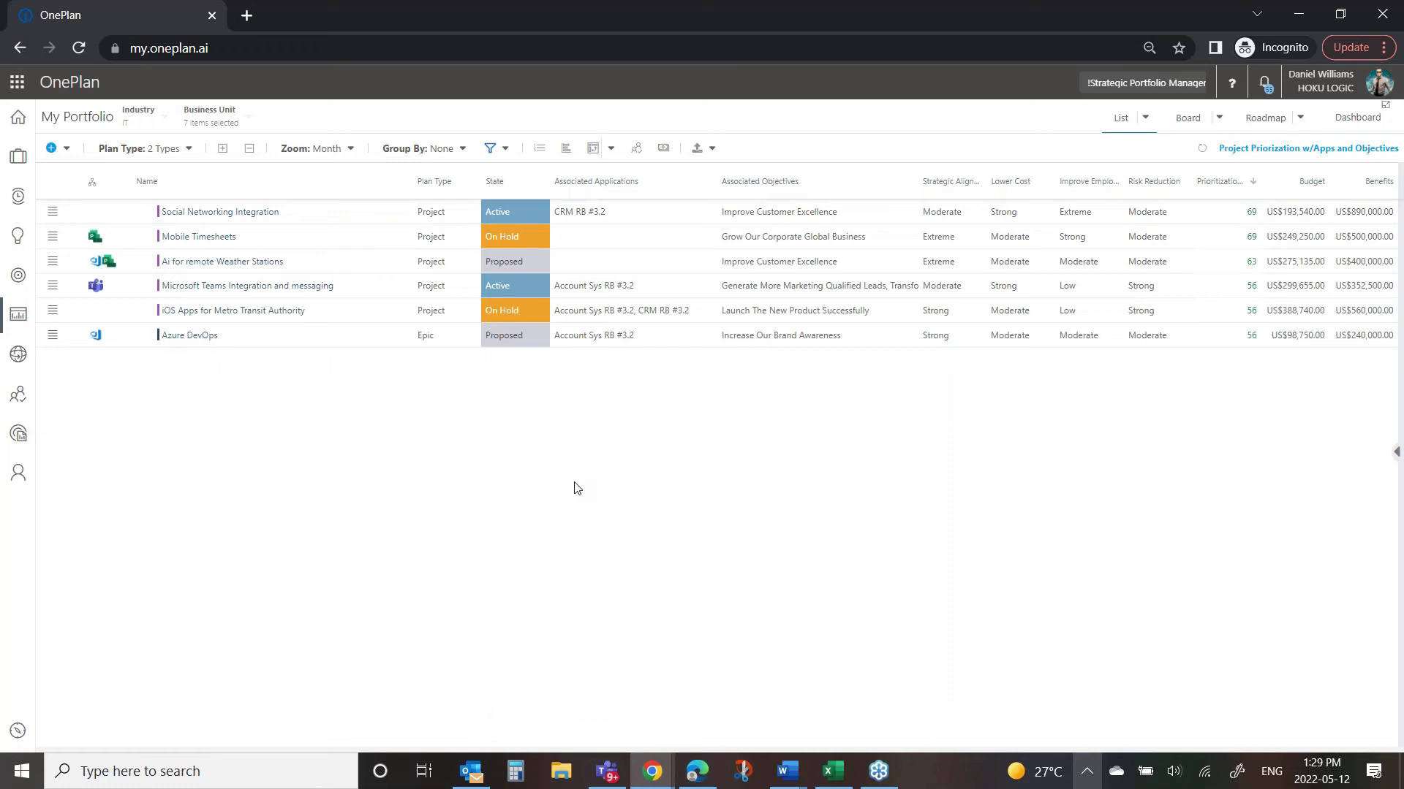
Remove the associated result filter so the full project list is shown again
left_click(505, 150)
mouse_move(544, 410)
left_click(744, 288)
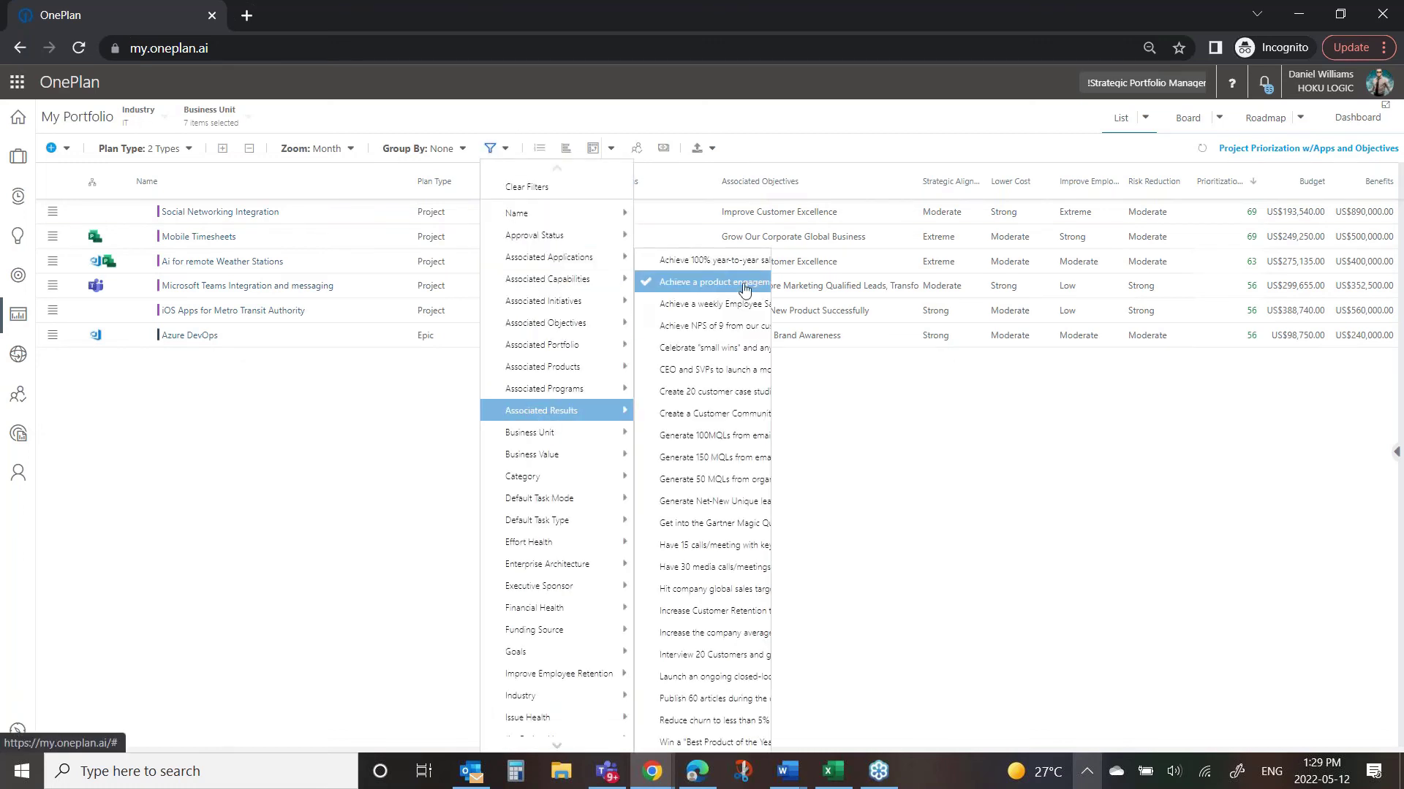
left_click(743, 287)
left_click(804, 142)
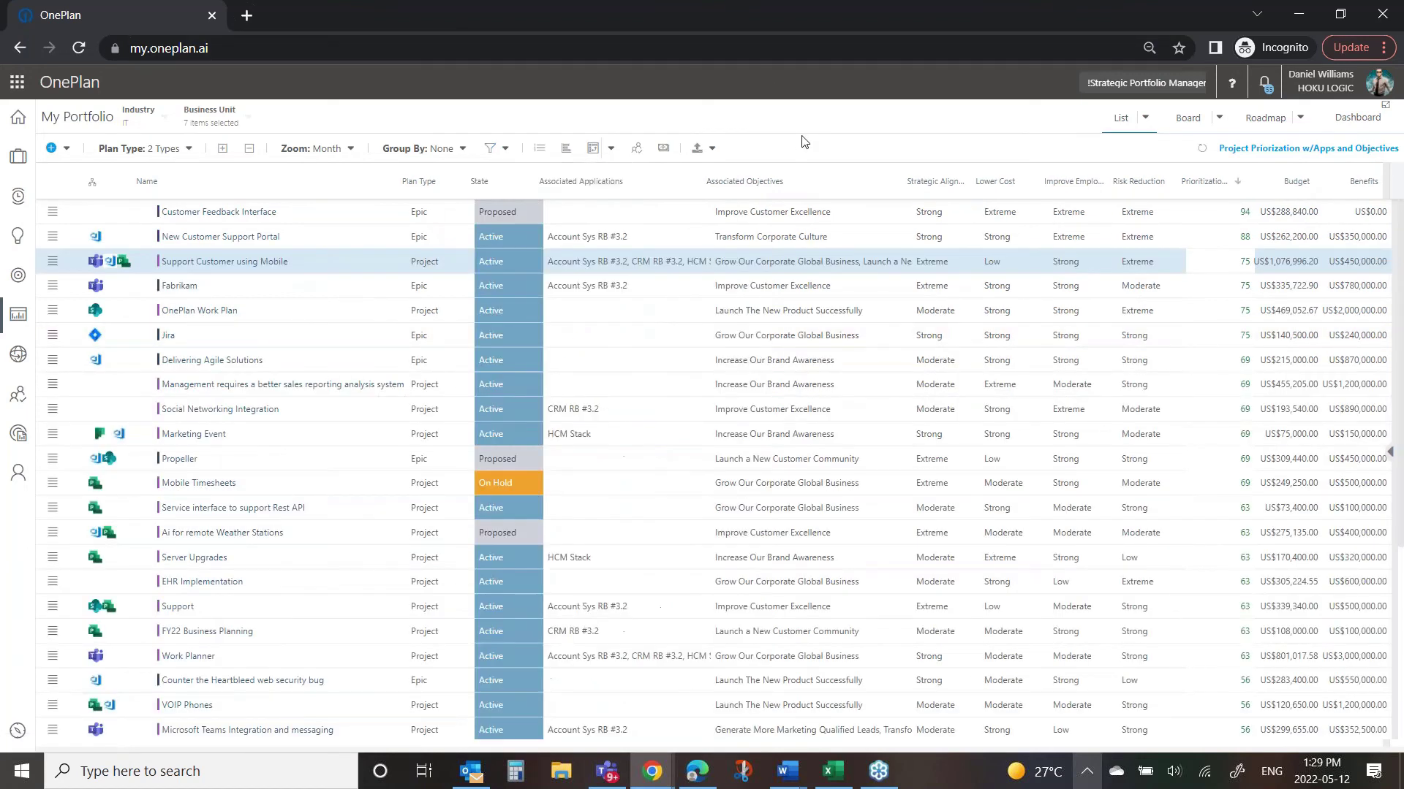
Display the portfolio's resource plan alongside the project timeline and set the timeline zoom to Quarter
left_click(640, 150)
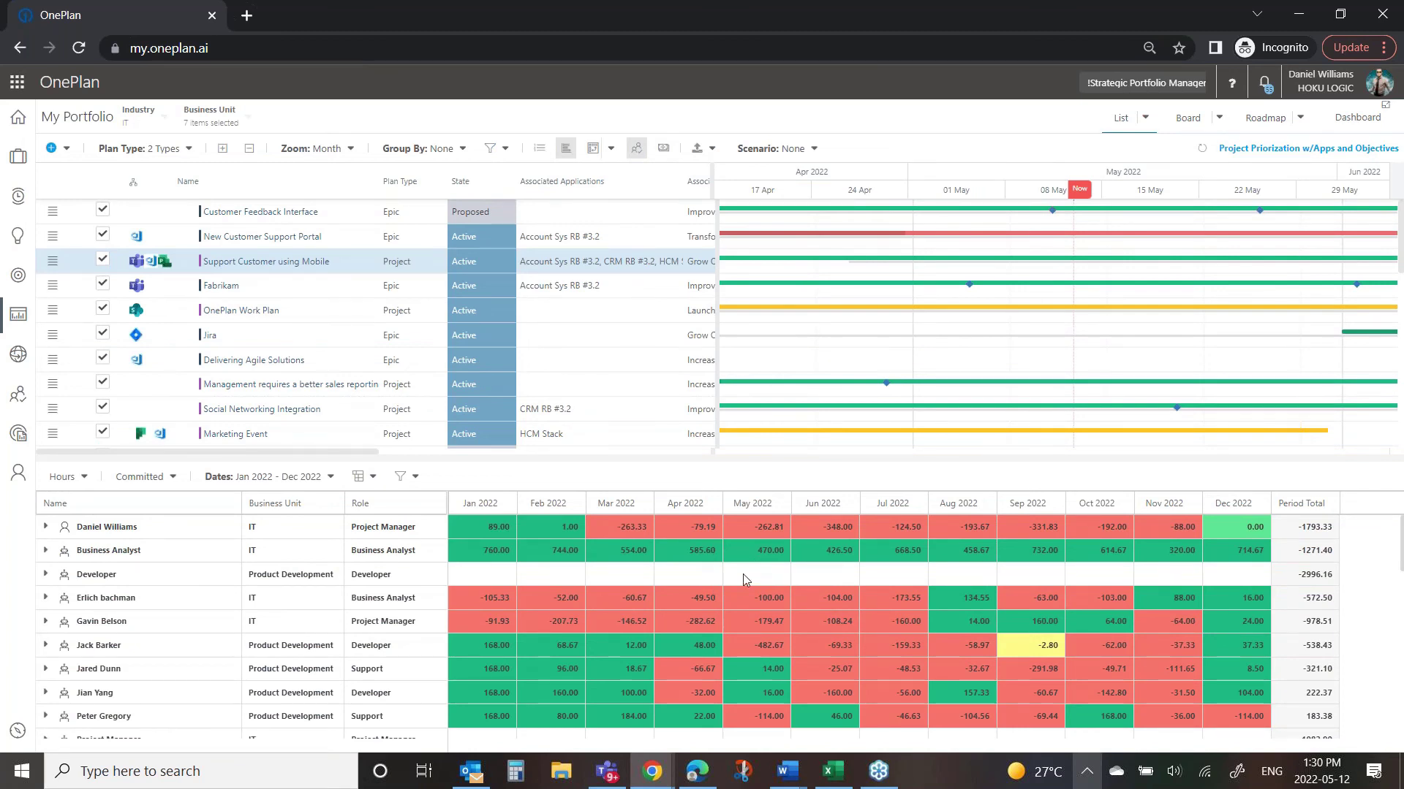
left_click(349, 148)
left_click(323, 244)
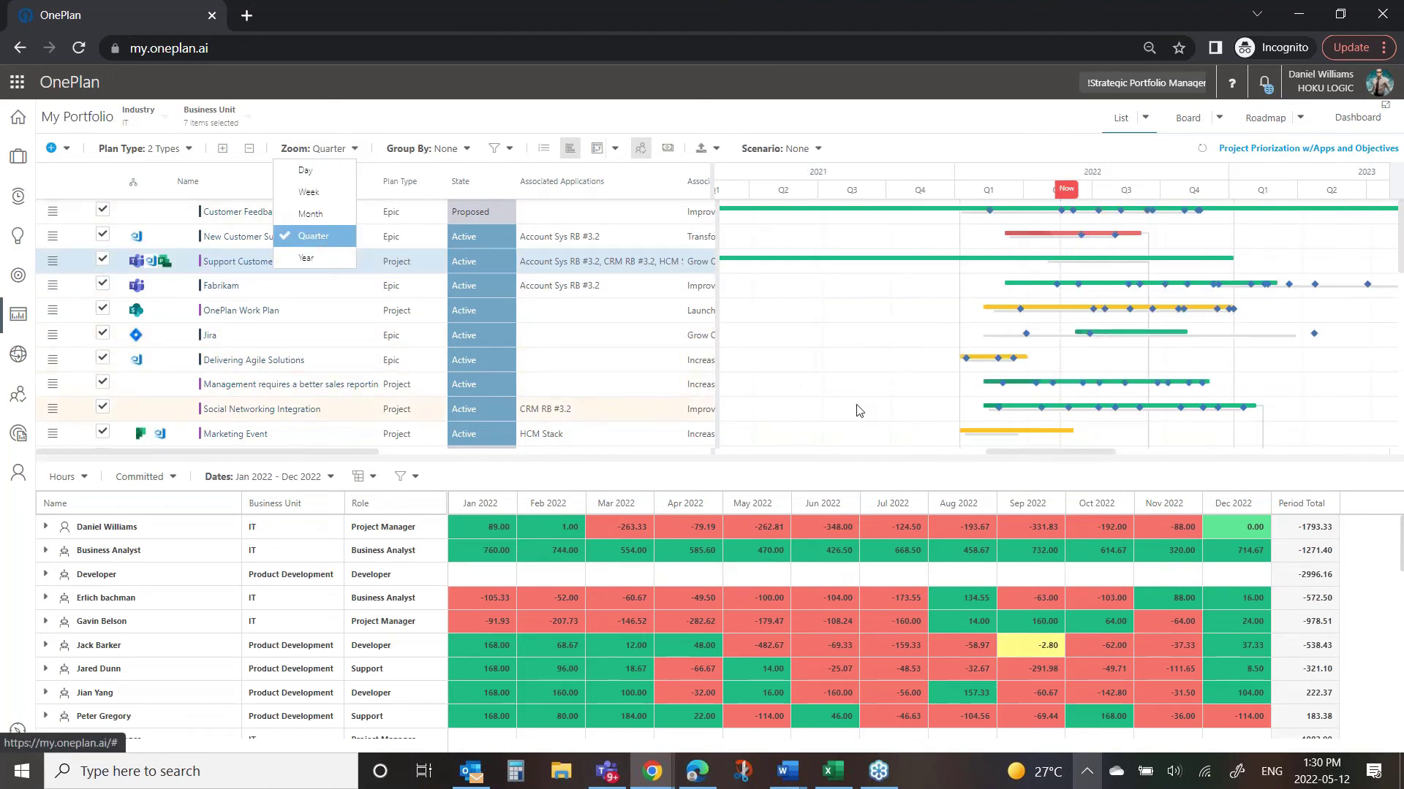
Move the Delivering Agile Solutions bar on the timeline to Q4 2022 and open the scenario options
left_click(978, 358)
left_click_drag(1168, 373, 1196, 368)
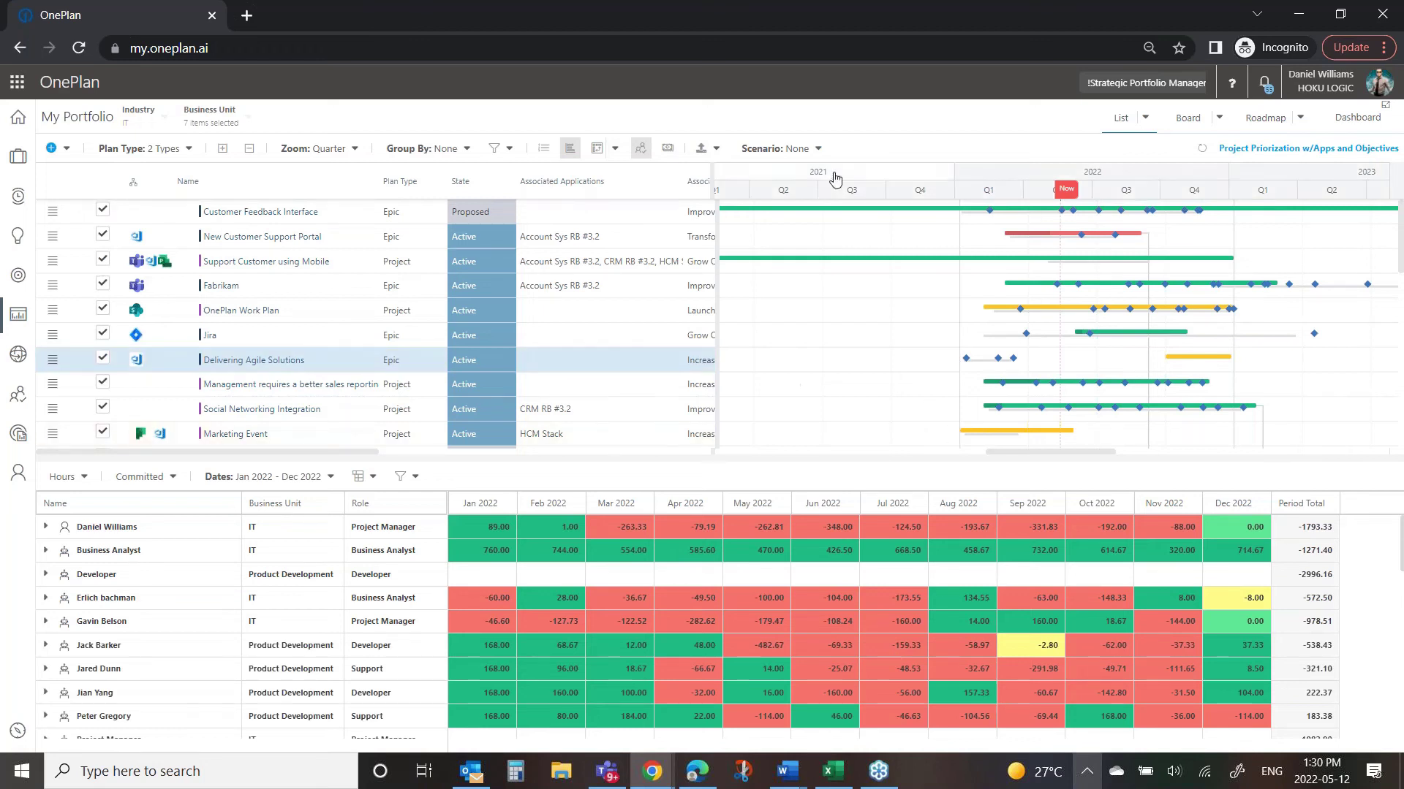
left_click(822, 152)
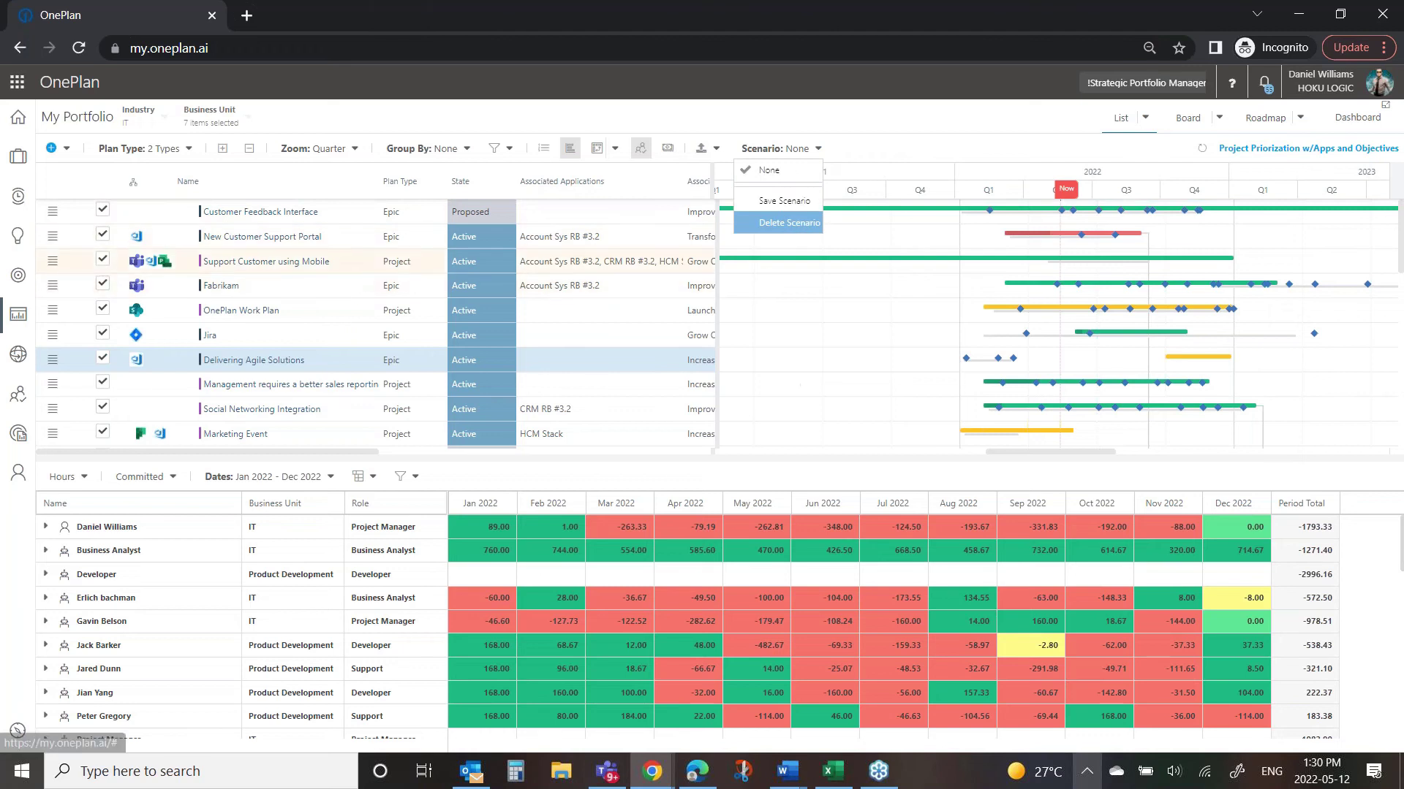